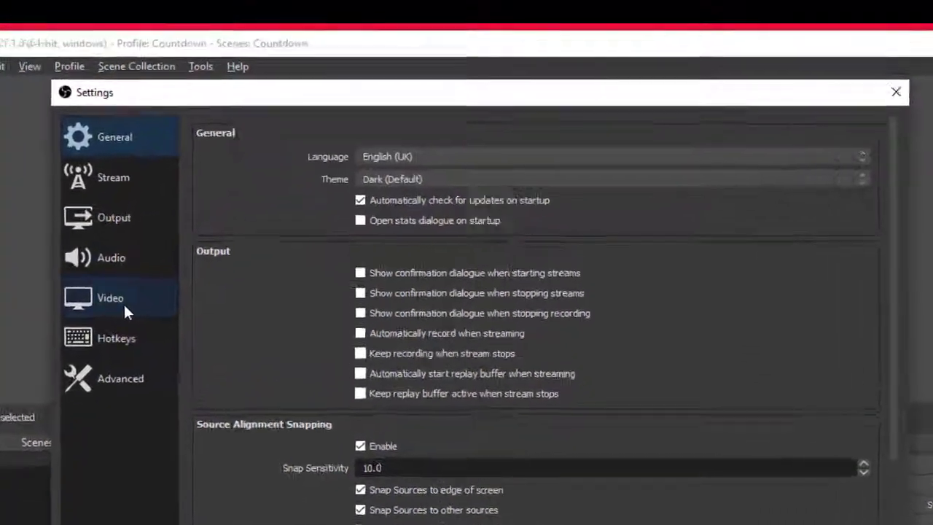
Set the OBS Video base canvas resolution to 1280x720, then open and dismiss the Edit menu
{"action": "left_click", "coordinate": [150, 240]}
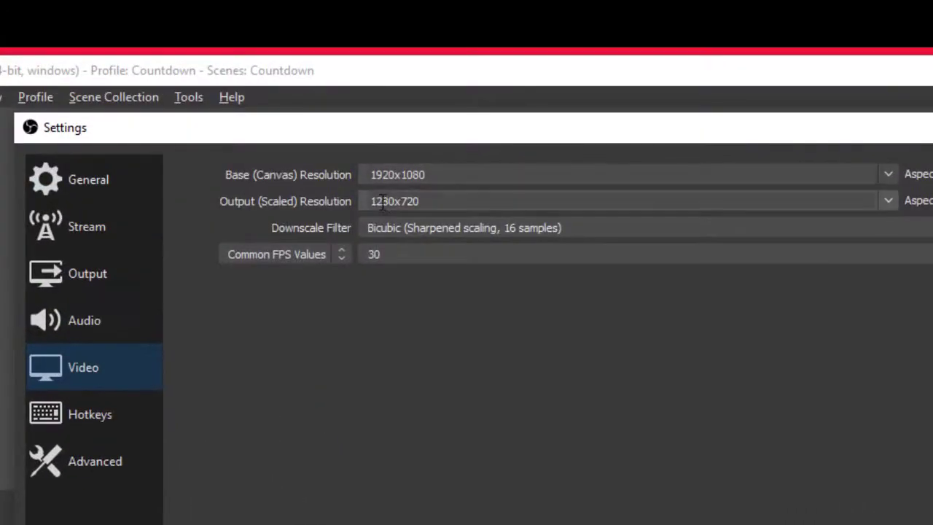
{"action": "triple_click", "coordinate": [401, 184]}
{"action": "type", "text": "1280x720"}
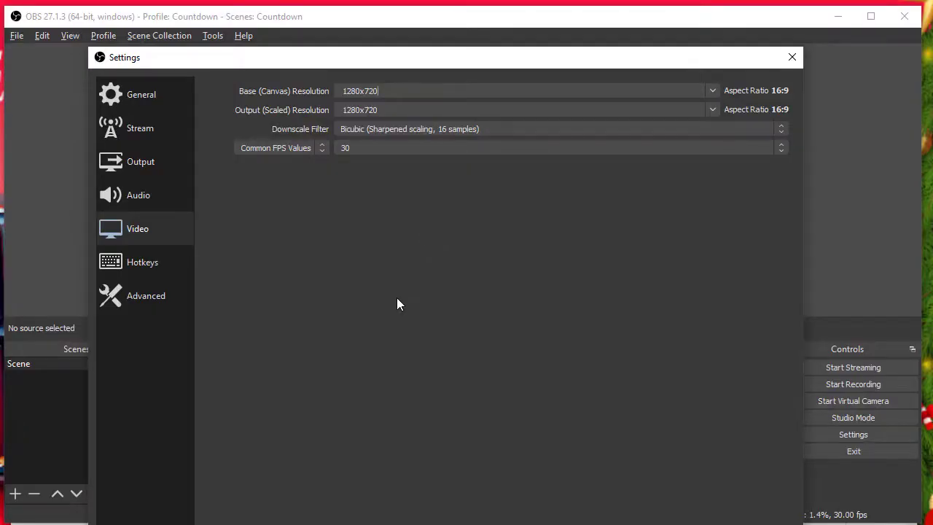
{"action": "key", "text": "Escape"}
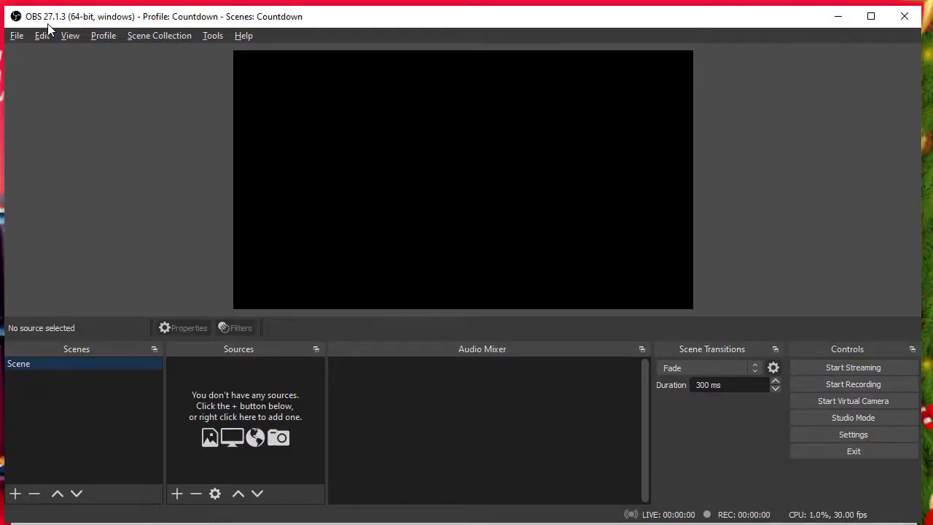
{"action": "left_click", "coordinate": [46, 36]}
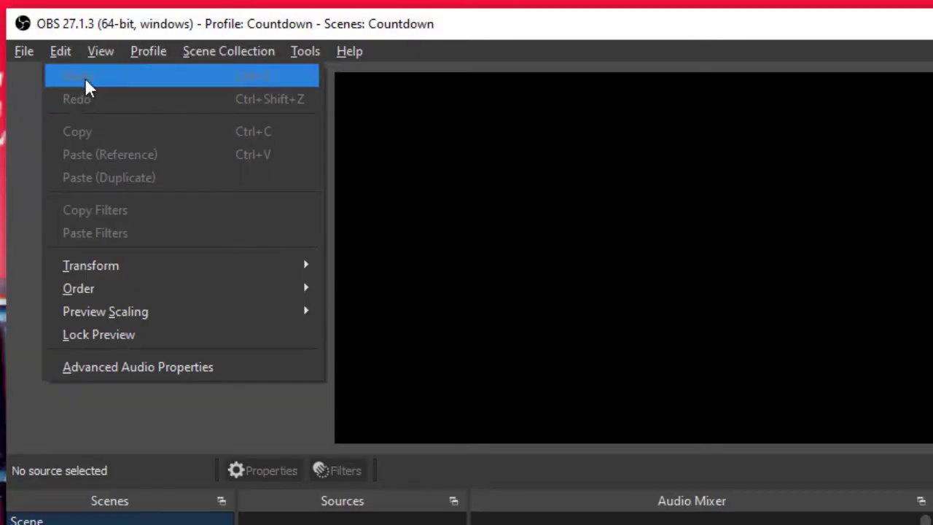
{"action": "left_click", "coordinate": [715, 437]}
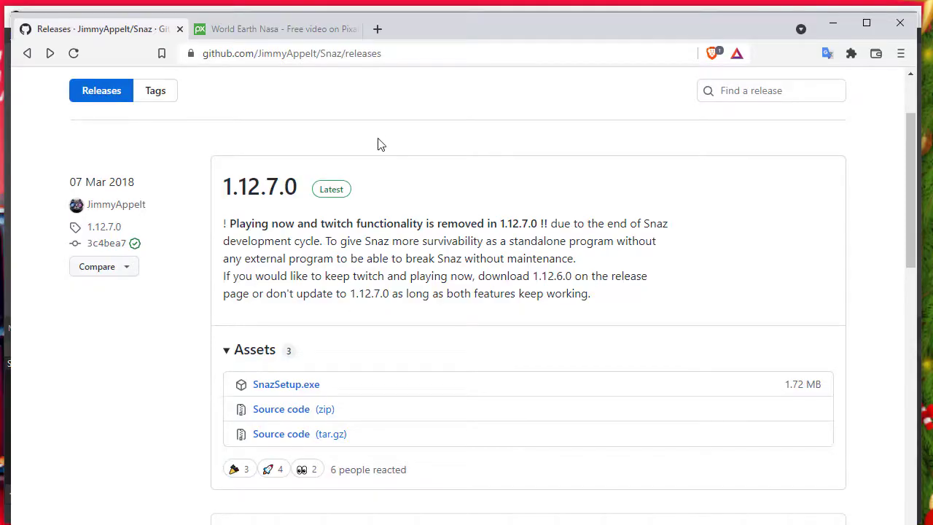
{"action": "left_click", "coordinate": [405, 52]}
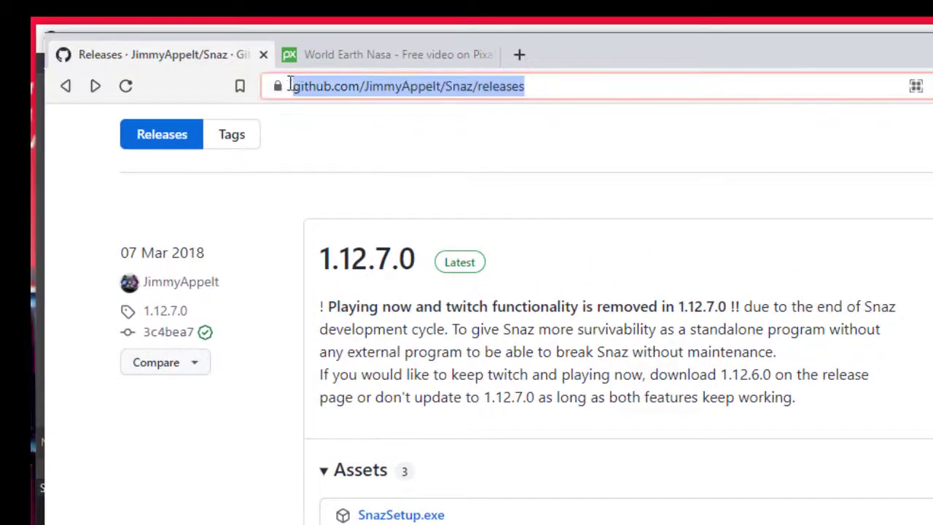
{"action": "left_click", "coordinate": [439, 169]}
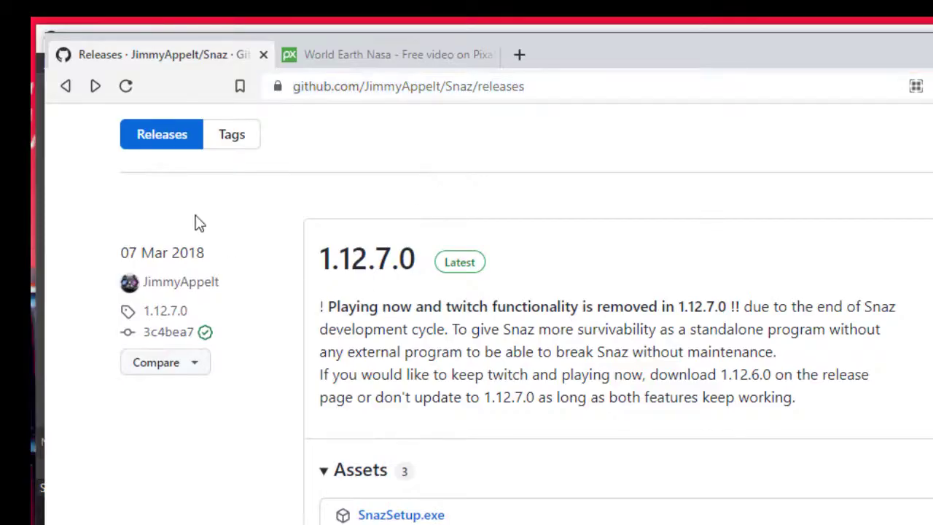
{"action": "left_click", "coordinate": [582, 85]}
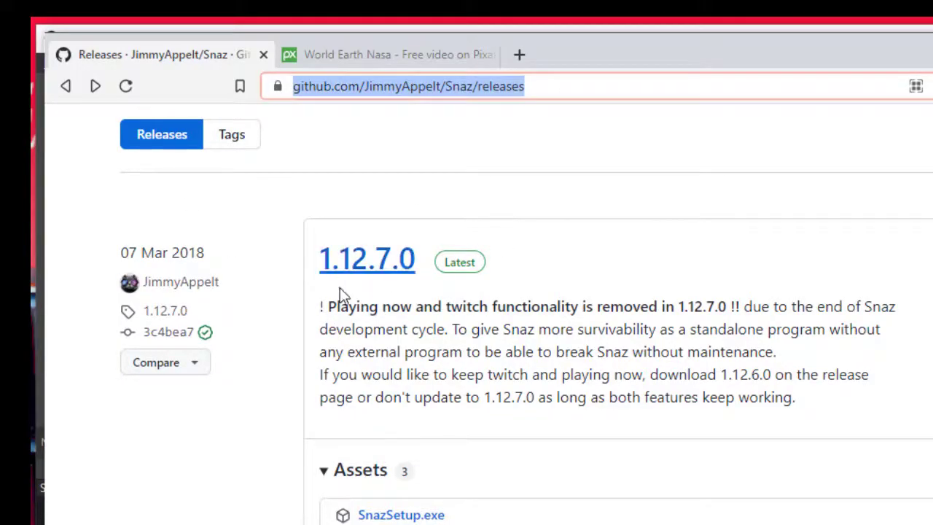
{"action": "left_click", "coordinate": [530, 356]}
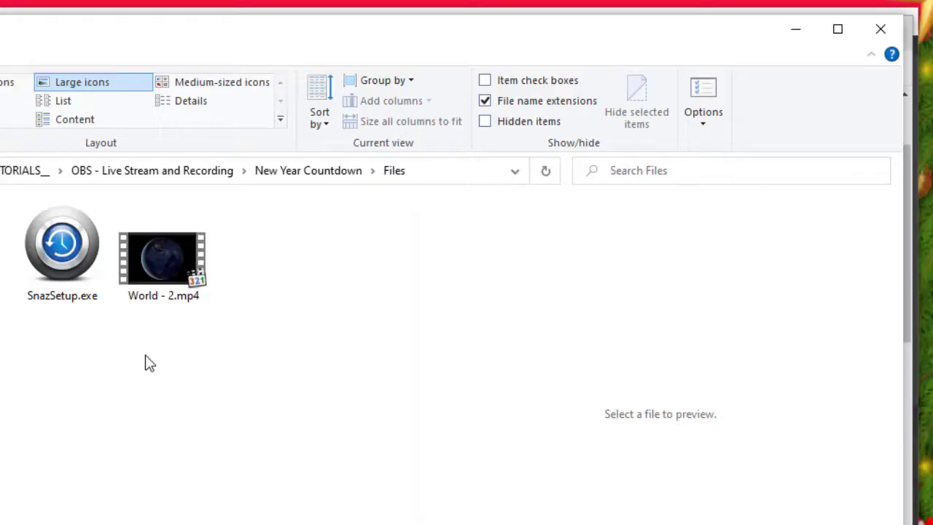
Launch Snaz from SnazSetup.exe and move its window into view
{"action": "double_click", "coordinate": [60, 273]}
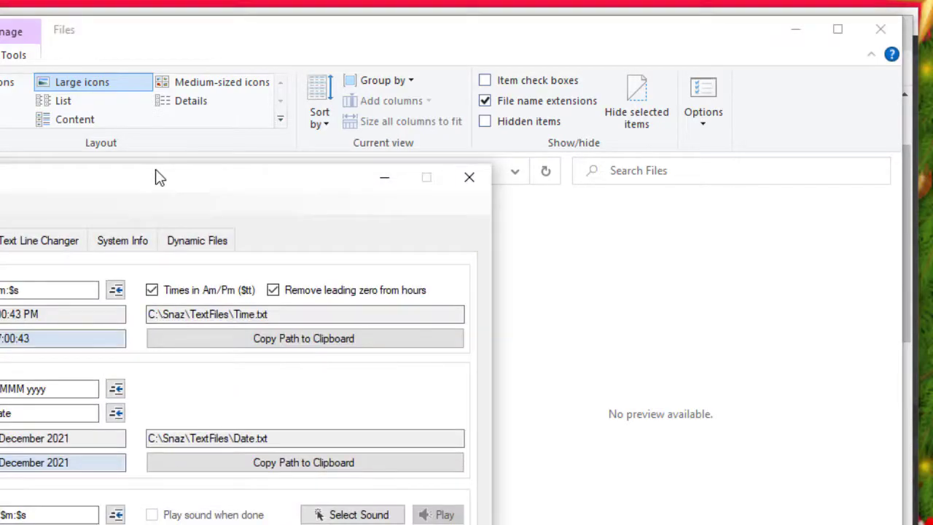
{"action": "left_click_drag", "start_coordinate": [156, 177], "coordinate": [333, 89]}
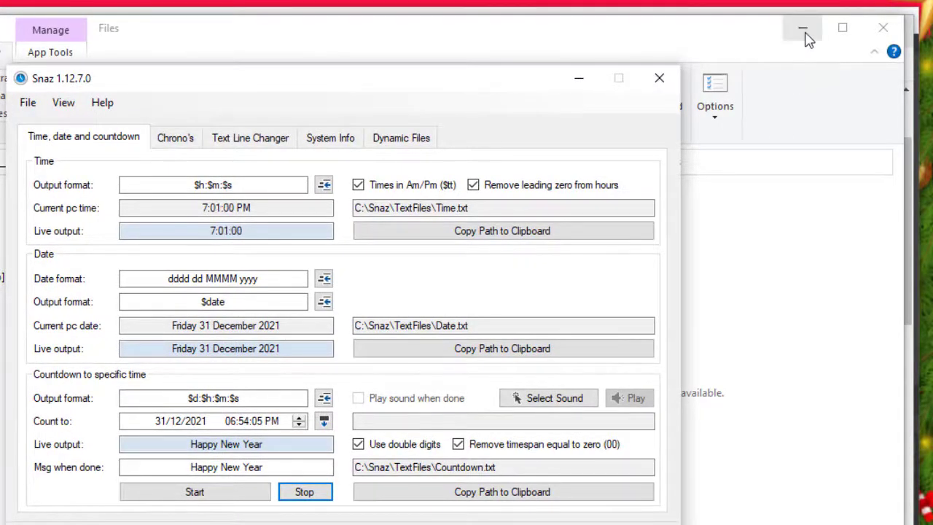
Preview World - 2.mp4 in the Files folder, then view the Pixabay World Earth Nasa video page
{"action": "left_click", "coordinate": [754, 215]}
{"action": "left_click", "coordinate": [223, 267]}
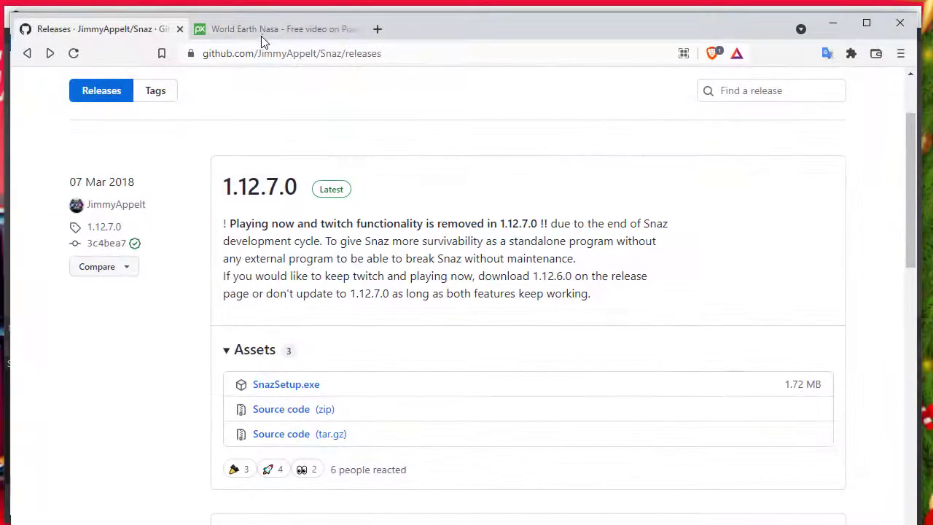
{"action": "left_click", "coordinate": [263, 37]}
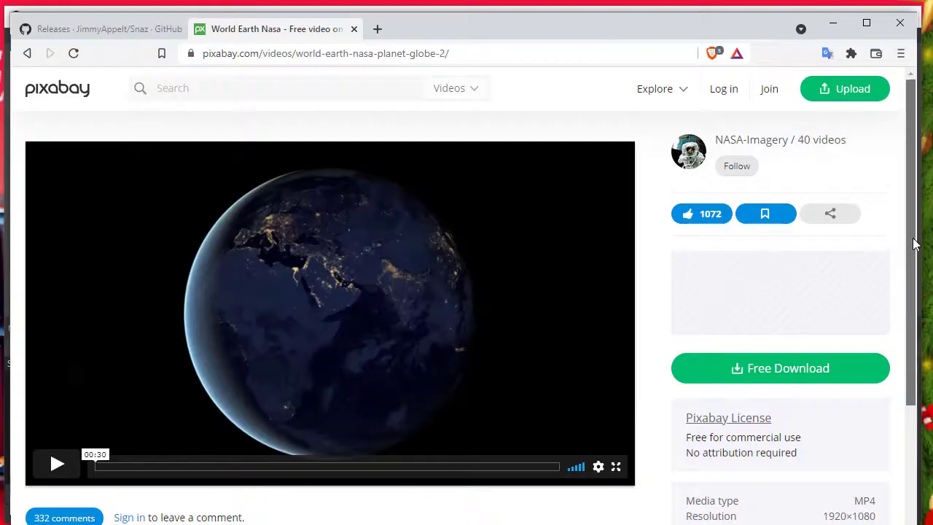
{"action": "mouse_move", "coordinate": [912, 243]}
{"action": "left_mouse_down"}
{"action": "mouse_move", "coordinate": [909, 304]}
{"action": "mouse_move", "coordinate": [921, 227]}
{"action": "left_mouse_up"}
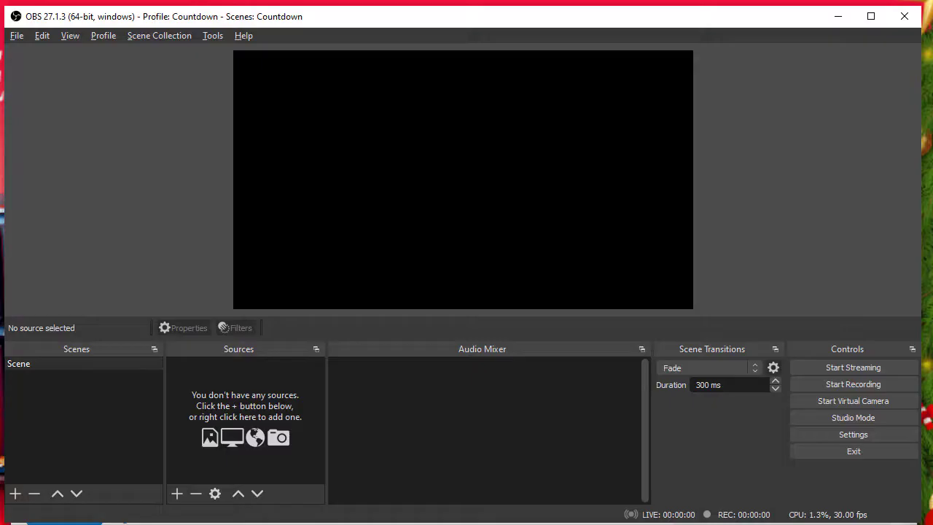
Bring Snaz to the front and inspect its $h:$m:$s time format and Time.txt output path
{"action": "key", "text": "alt+Tab"}
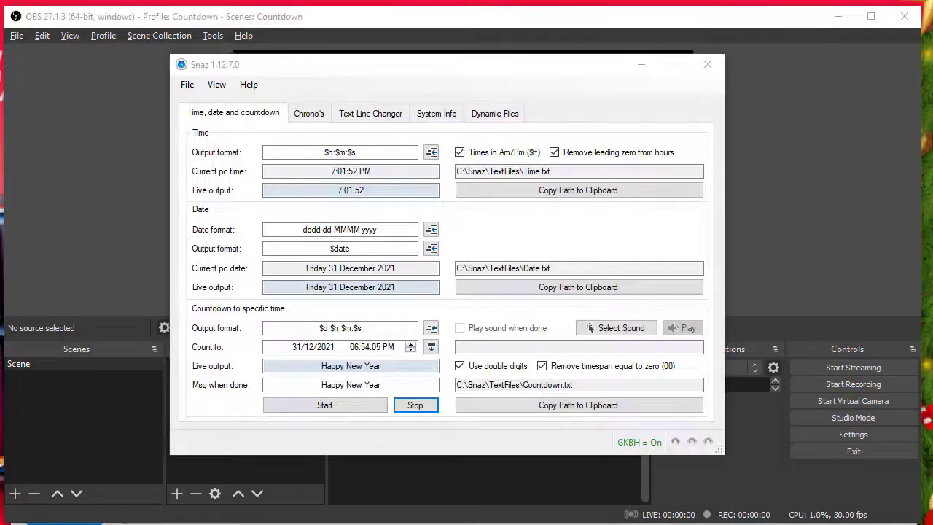
{"action": "left_click_drag", "start_coordinate": [347, 69], "coordinate": [306, 69]}
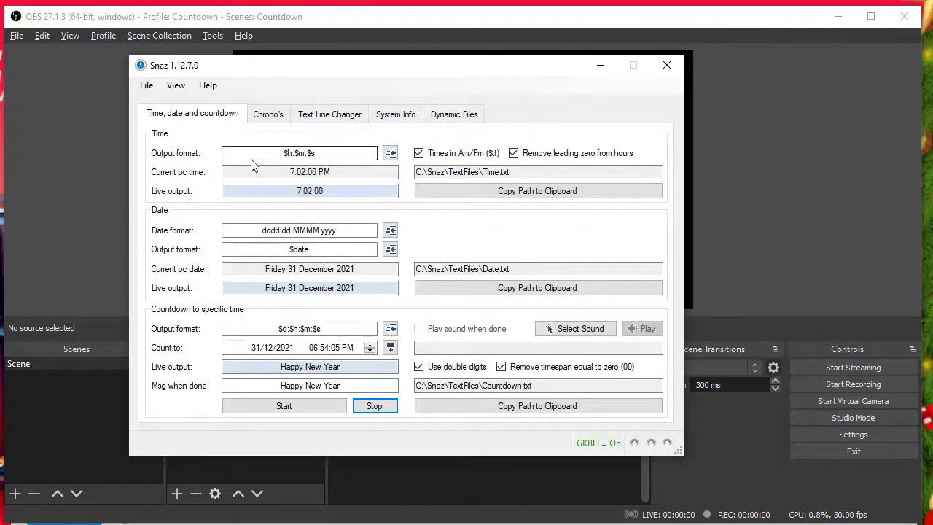
{"action": "left_click_drag", "start_coordinate": [265, 152], "coordinate": [341, 150]}
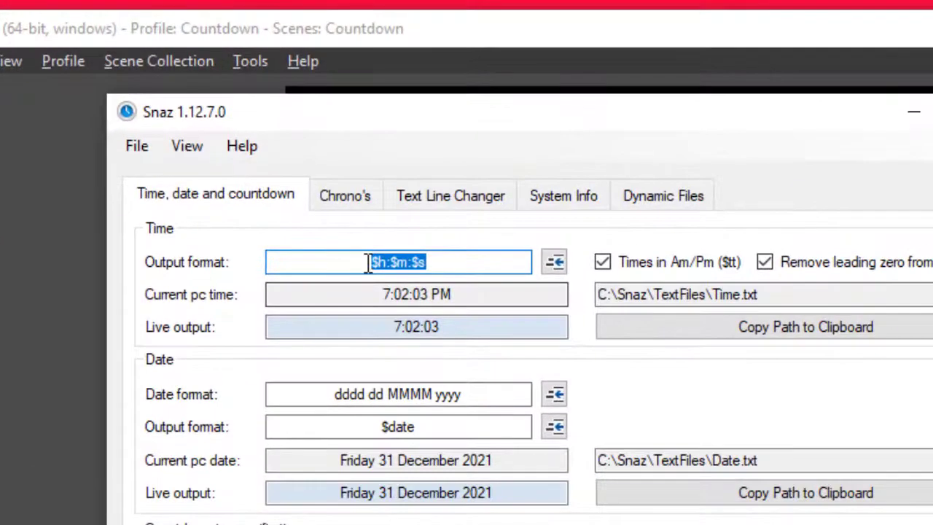
{"action": "left_click_drag", "start_coordinate": [368, 262], "coordinate": [494, 252]}
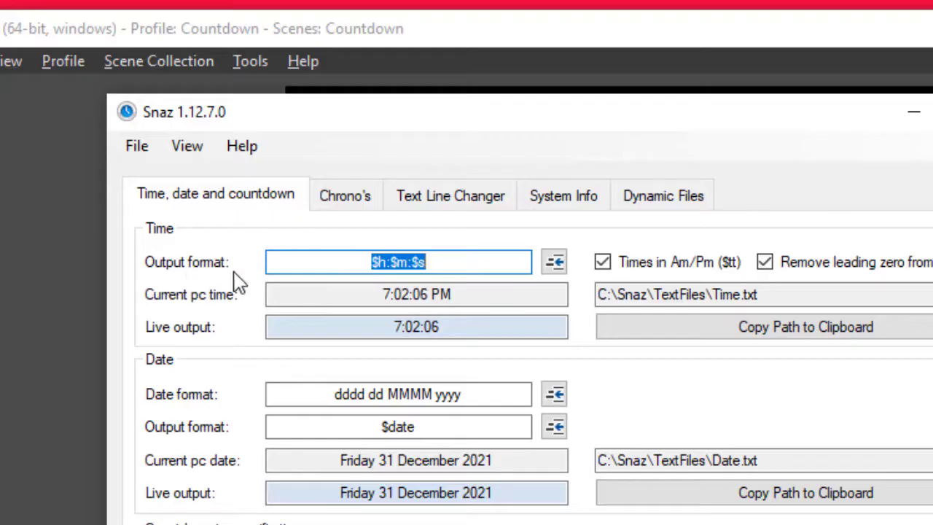
{"action": "left_click", "coordinate": [436, 262]}
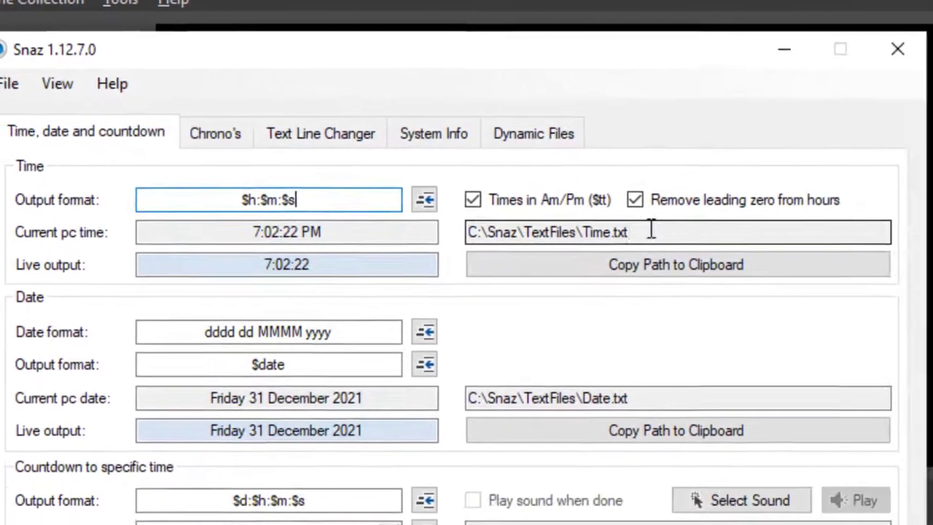
{"action": "left_click_drag", "start_coordinate": [652, 231], "coordinate": [465, 234]}
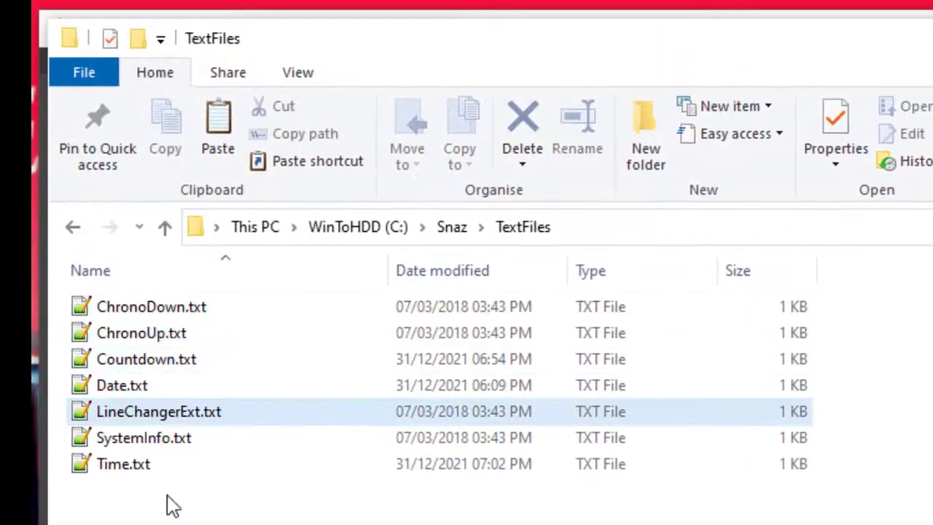
Preview Time.txt, Date.txt and Countdown.txt in the C:\Snaz\TextFiles folder
{"action": "left_click", "coordinate": [143, 473]}
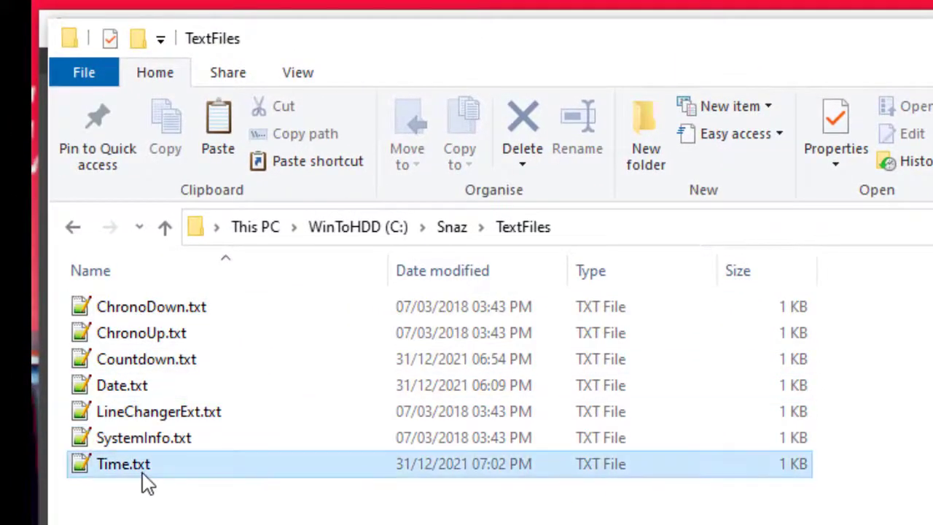
{"action": "left_click", "coordinate": [142, 385]}
{"action": "left_click", "coordinate": [168, 367]}
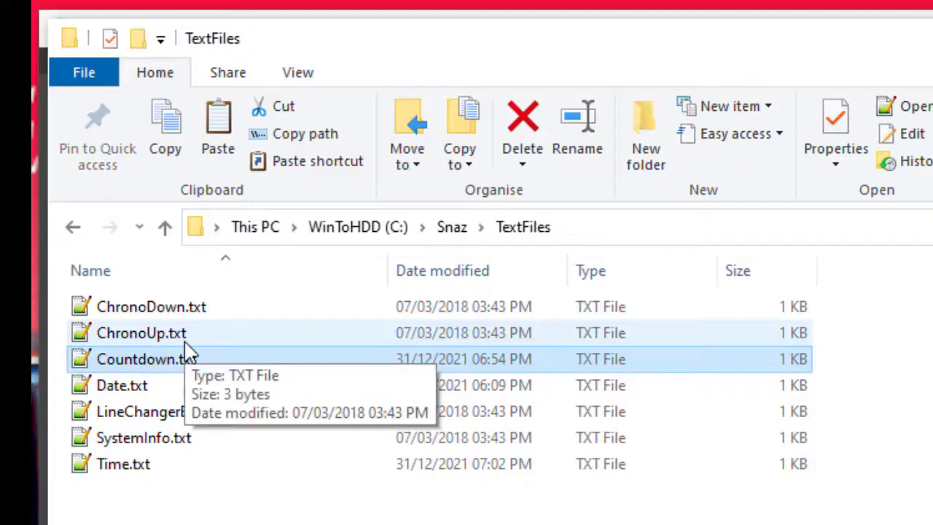
Back in Snaz, copy the Time.txt path to the clipboard and check the Time and Date path fields
{"action": "key", "text": "alt+Tab"}
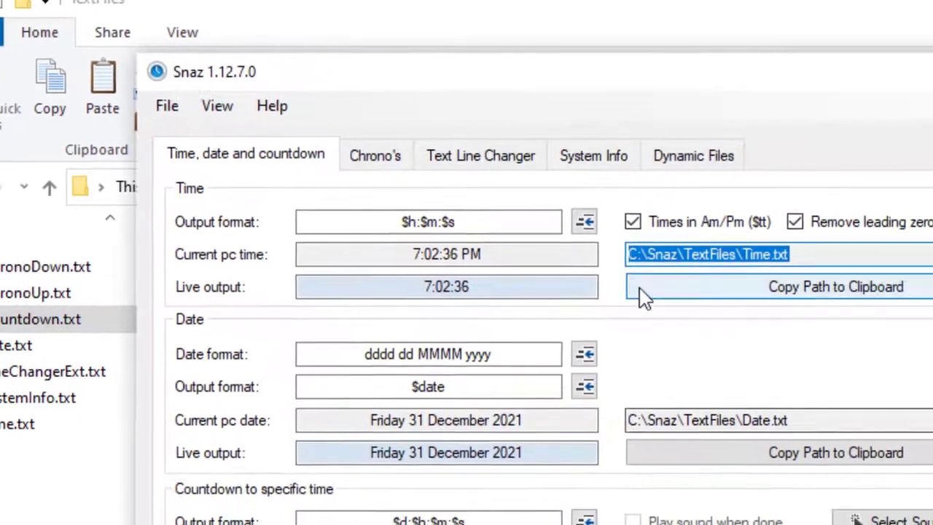
{"action": "left_click", "coordinate": [769, 327]}
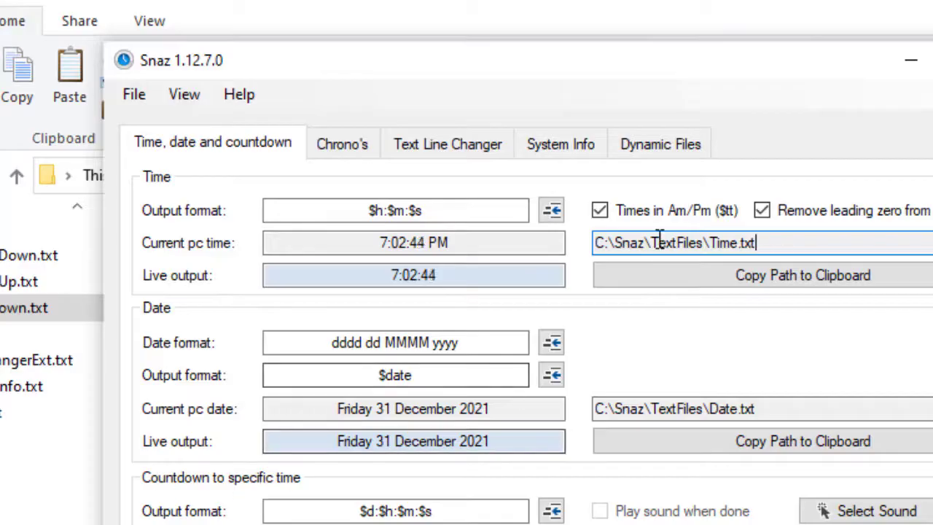
{"action": "left_click_drag", "start_coordinate": [799, 248], "coordinate": [576, 247]}
{"action": "left_click_drag", "start_coordinate": [793, 403], "coordinate": [589, 400]}
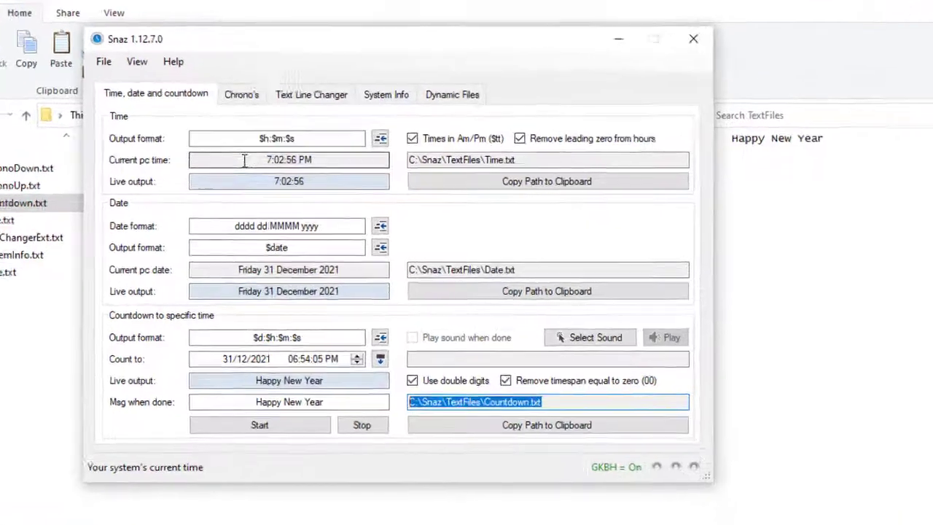
{"action": "left_click_drag", "start_coordinate": [362, 243], "coordinate": [452, 244]}
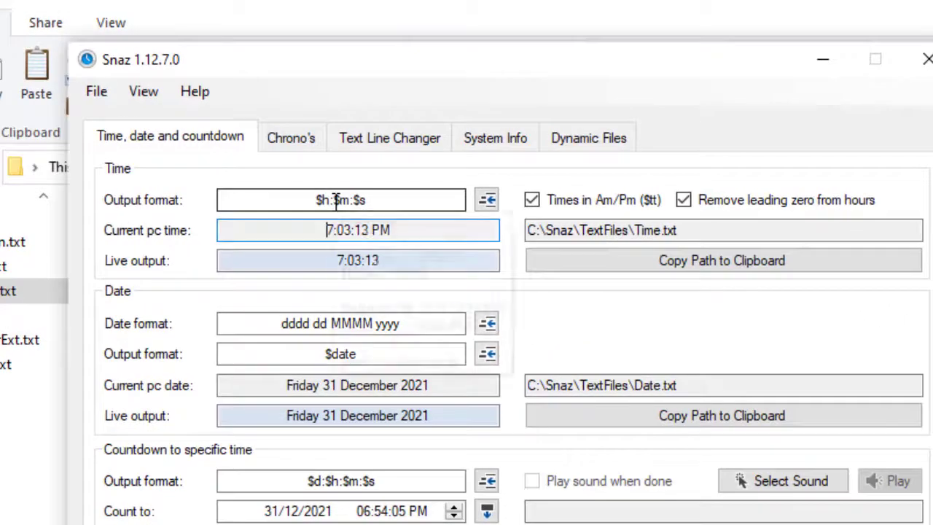
Enable 'Times in Am/Pm ($tt)' and keep the hour's leading zero removed, so the time reads 7:04:03 PM
{"action": "mouse_move", "coordinate": [397, 190]}
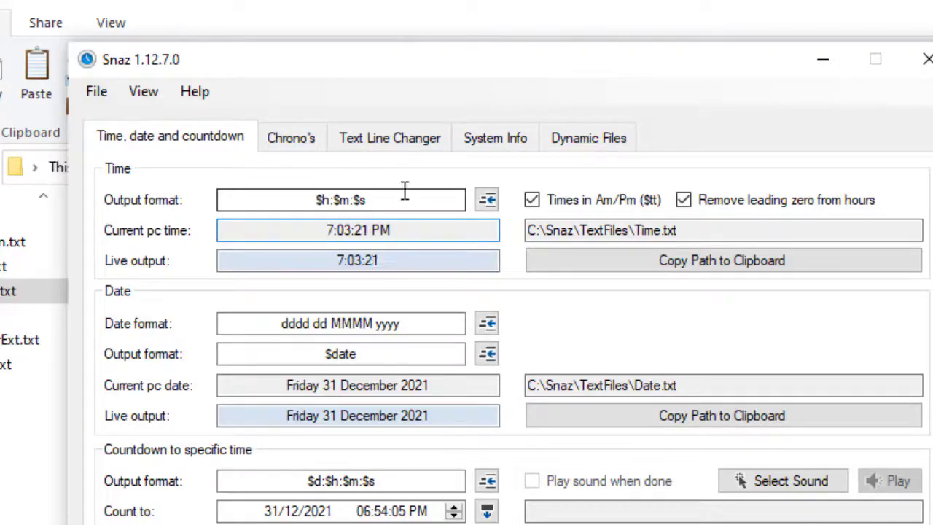
{"action": "mouse_move", "coordinate": [336, 191]}
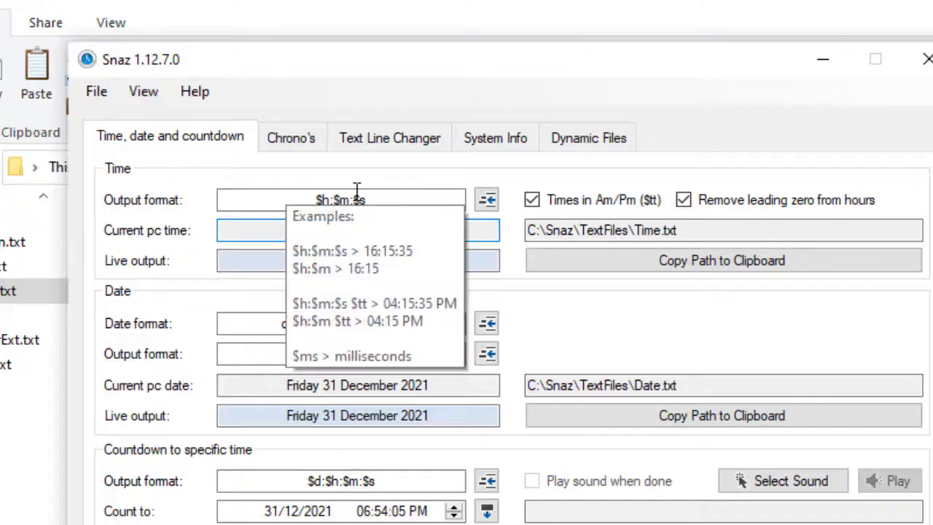
{"action": "left_click", "coordinate": [487, 200]}
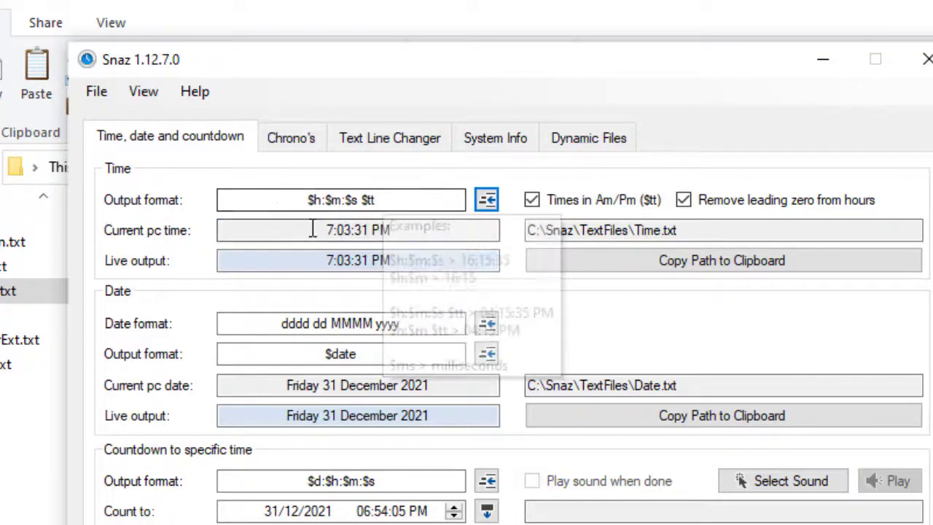
{"action": "left_click", "coordinate": [573, 208]}
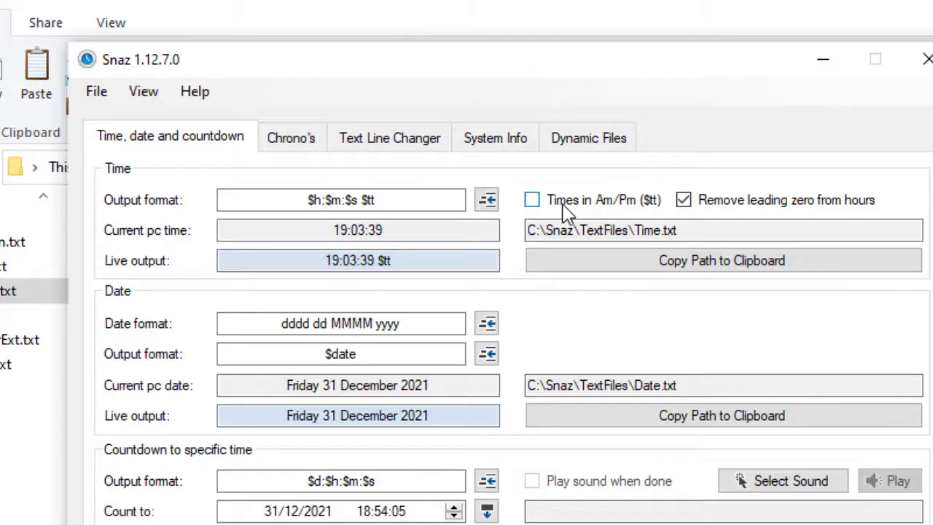
{"action": "left_click", "coordinate": [567, 213]}
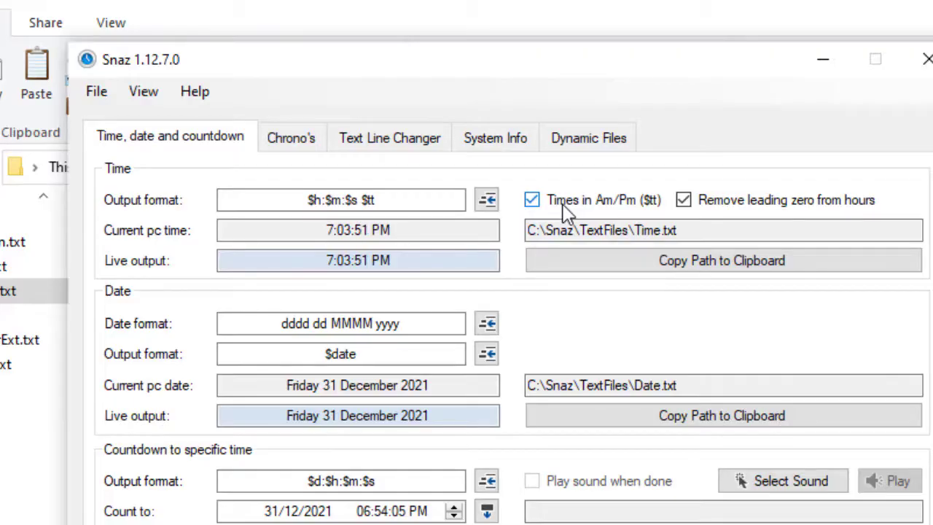
{"action": "left_click", "coordinate": [729, 207]}
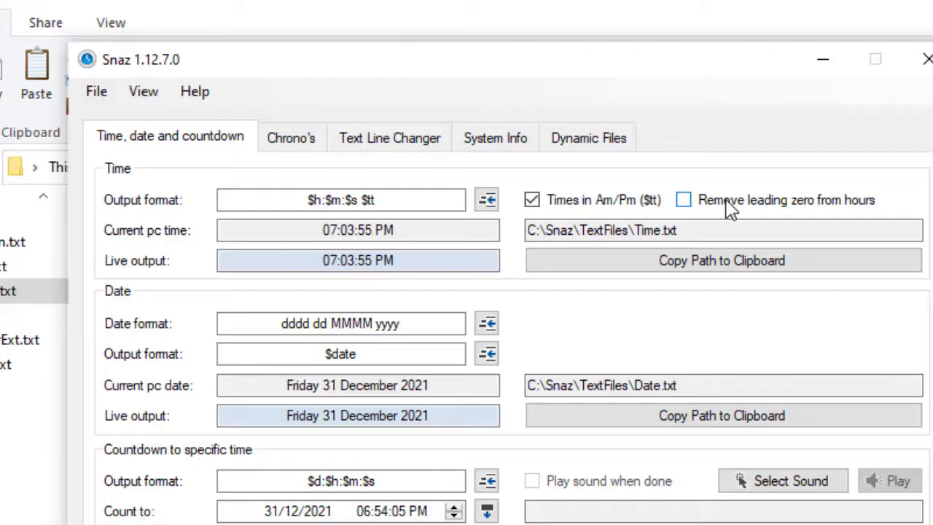
{"action": "left_click", "coordinate": [729, 207]}
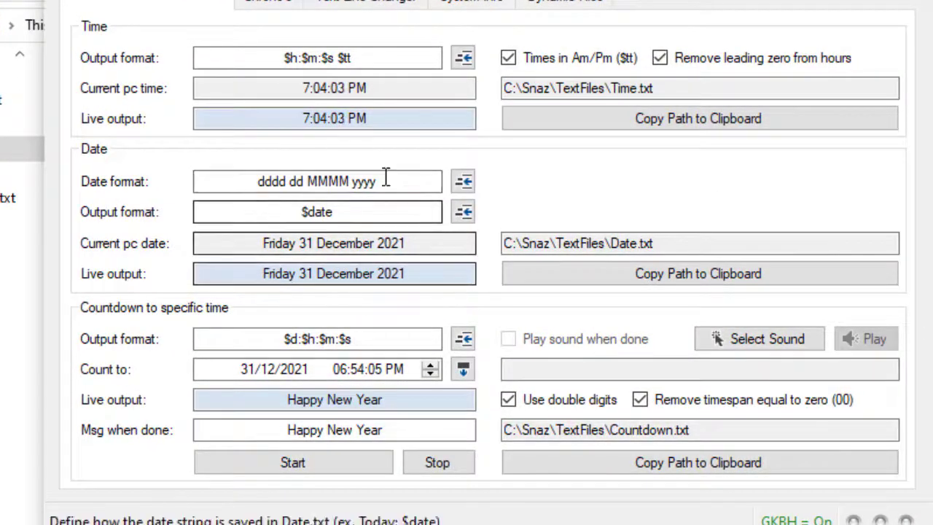
{"action": "left_click", "coordinate": [363, 181]}
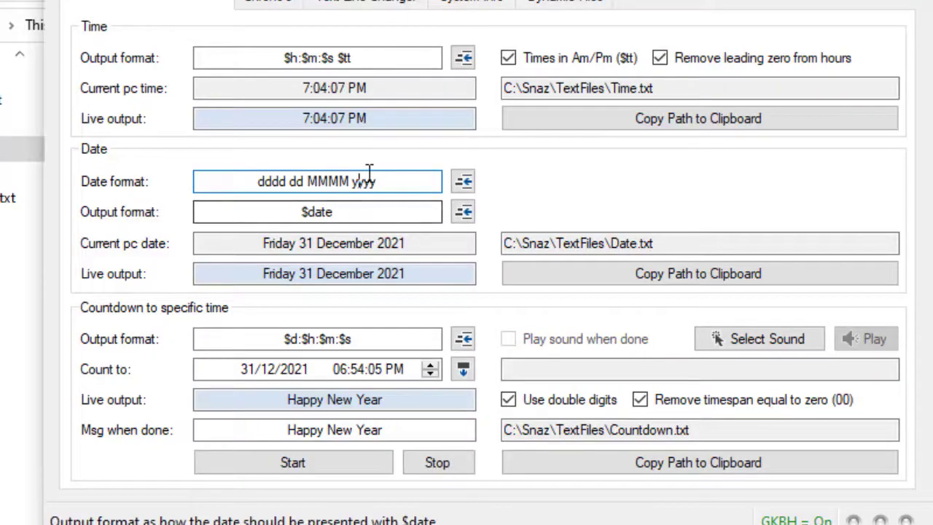
{"action": "mouse_move", "coordinate": [369, 172]}
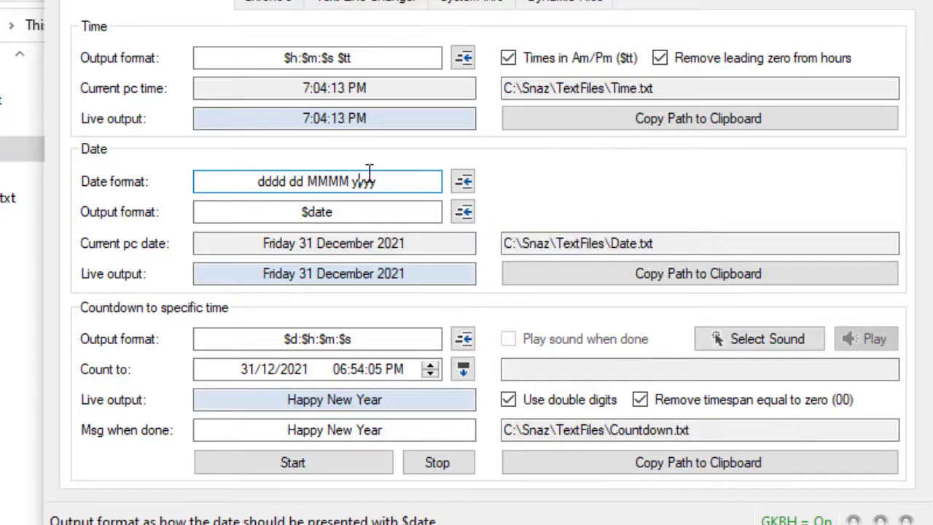
{"action": "left_click", "coordinate": [362, 209]}
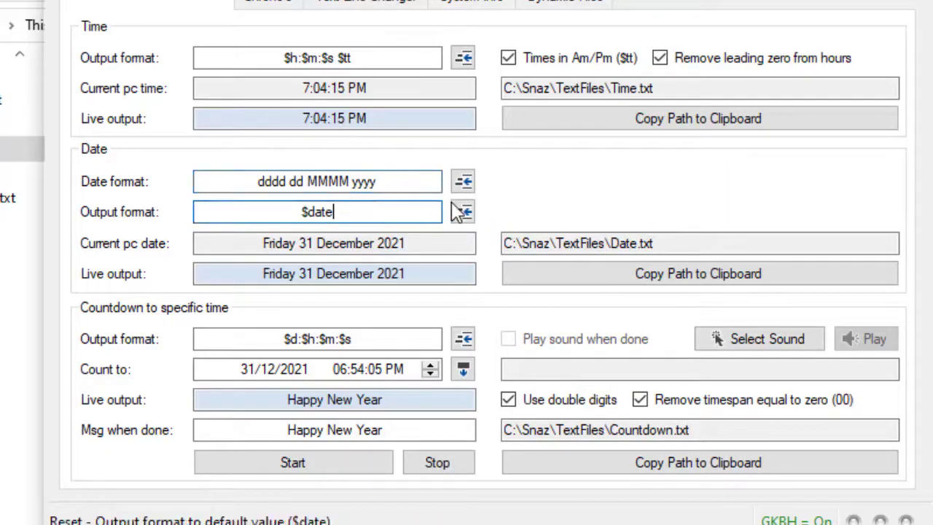
{"action": "left_click", "coordinate": [462, 212]}
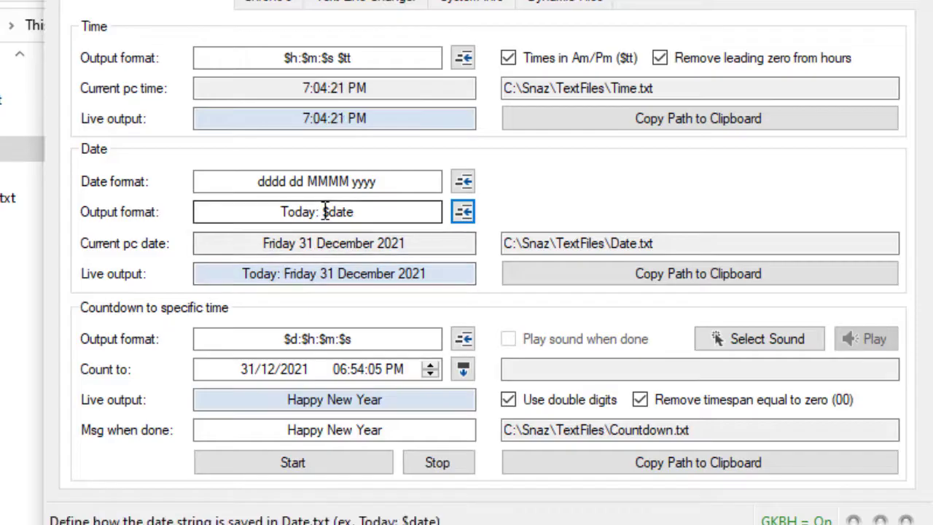
{"action": "left_click_drag", "start_coordinate": [324, 212], "coordinate": [255, 216]}
{"action": "key", "text": "BackSpace"}
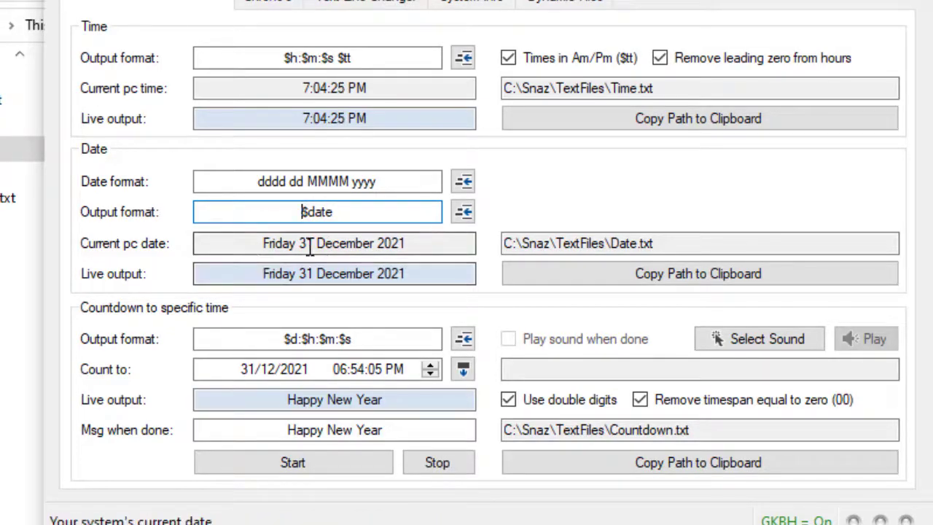
{"action": "left_click", "coordinate": [372, 275]}
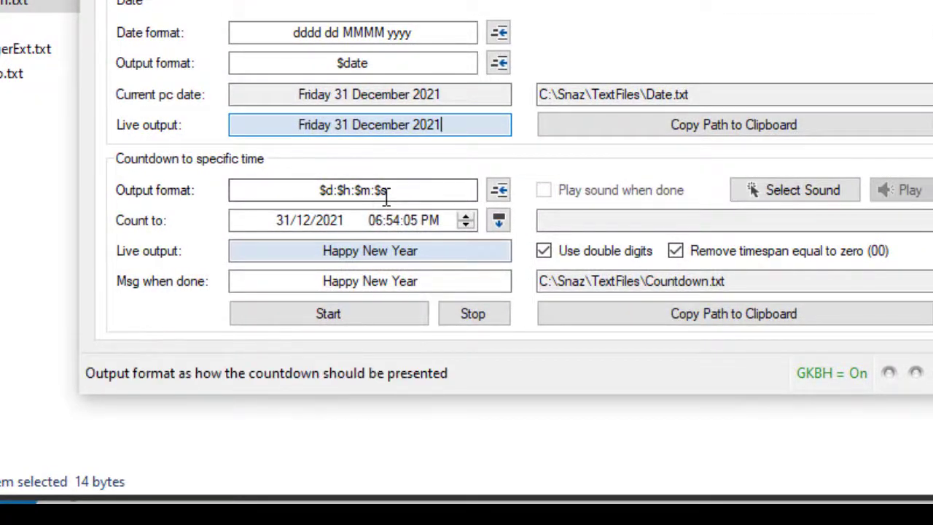
Set the Count to target to the current time, then raise it to 31/12/2021 07:10:55 PM
{"action": "left_click", "coordinate": [339, 190]}
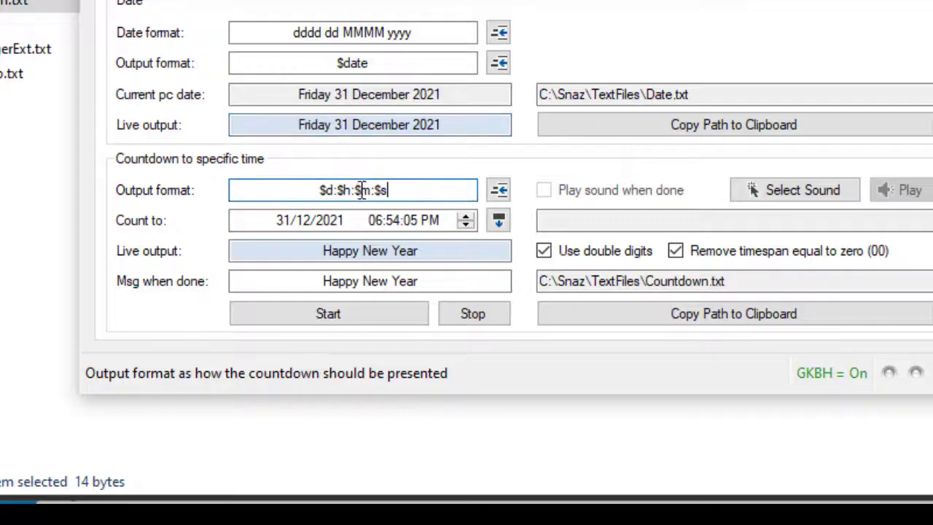
{"action": "left_click", "coordinate": [389, 222]}
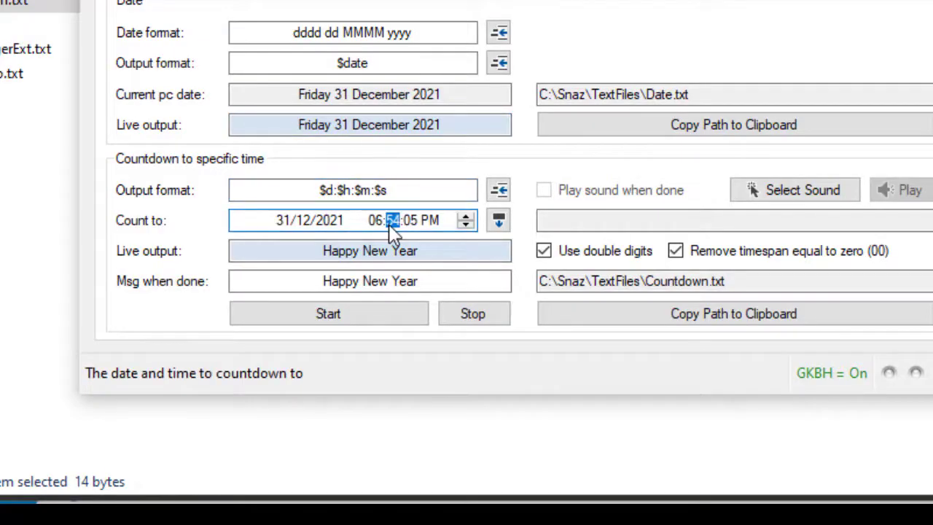
{"action": "left_click", "coordinate": [376, 223]}
{"action": "left_click", "coordinate": [394, 225]}
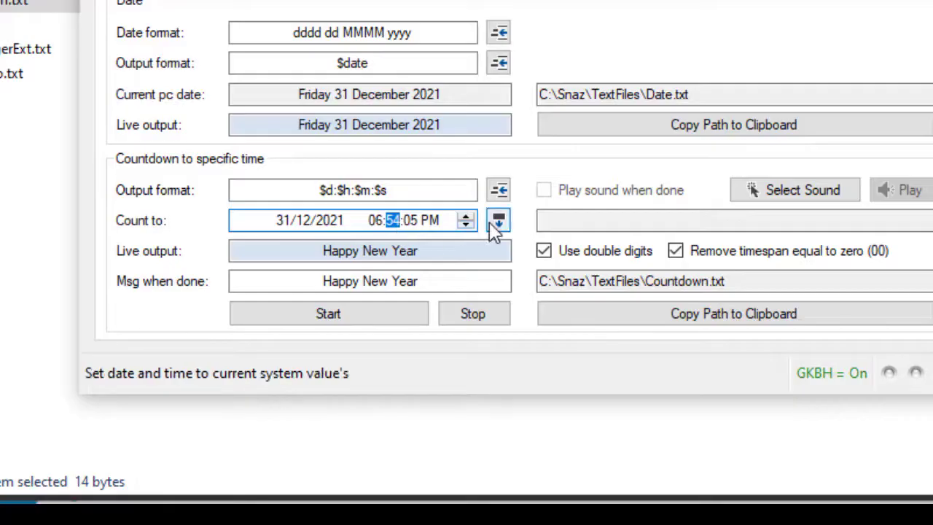
{"action": "left_click", "coordinate": [496, 225]}
{"action": "left_click", "coordinate": [398, 228]}
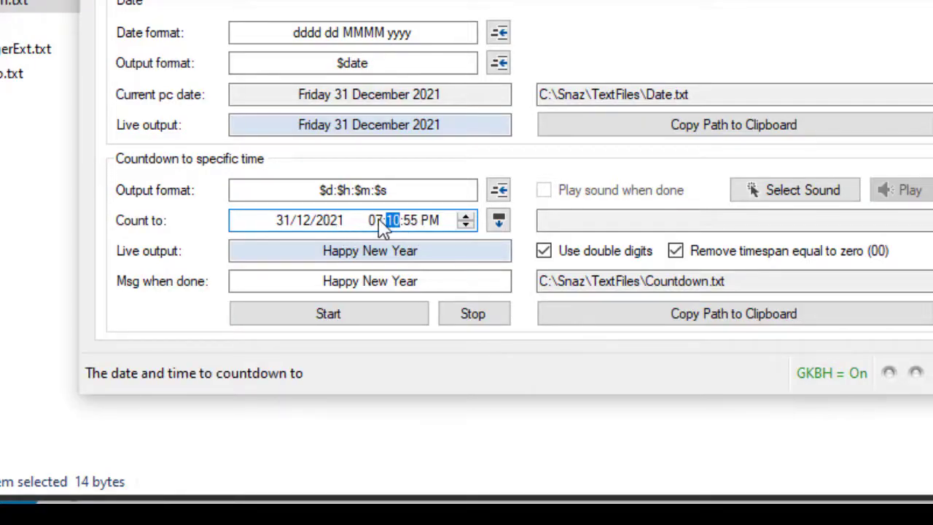
Start the countdown and check the updated Countdown.txt in the TextFiles folder
{"action": "left_click", "coordinate": [378, 321]}
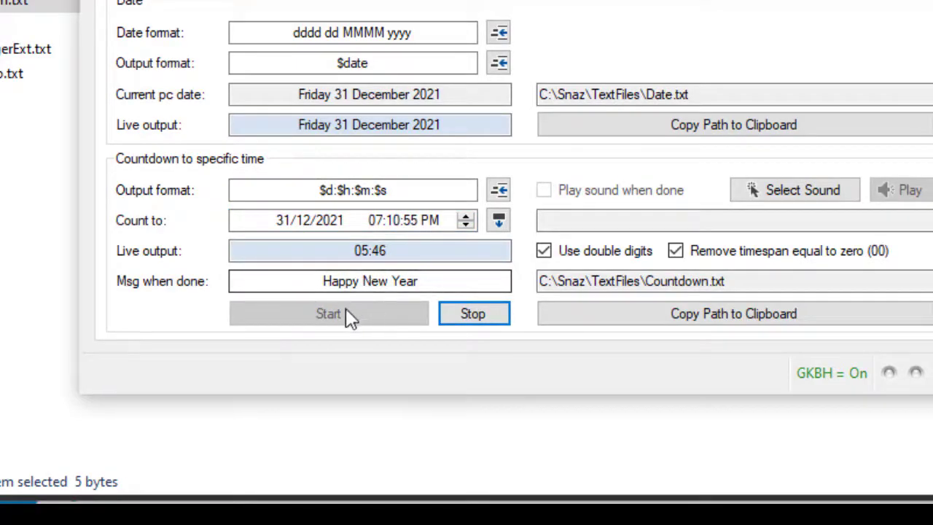
{"action": "left_click_drag", "start_coordinate": [350, 258], "coordinate": [400, 255]}
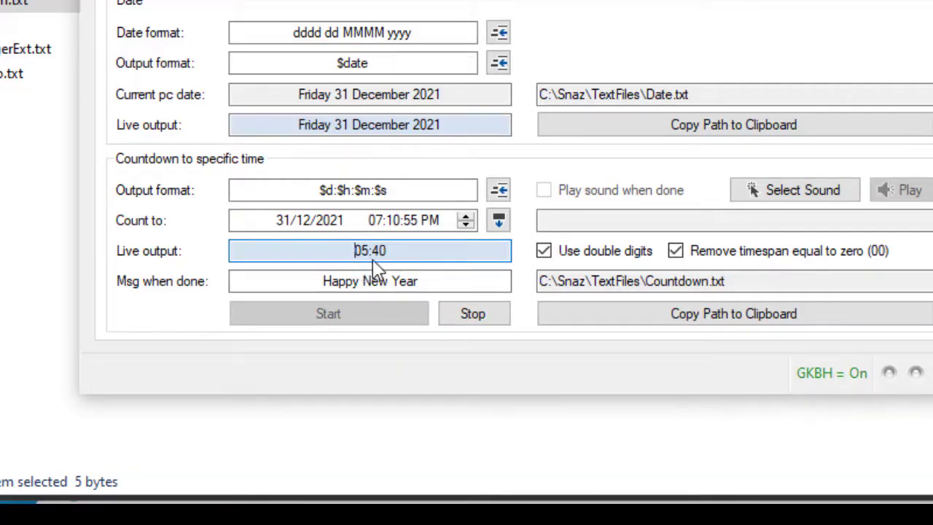
{"action": "left_click", "coordinate": [385, 435]}
{"action": "left_click", "coordinate": [385, 435]}
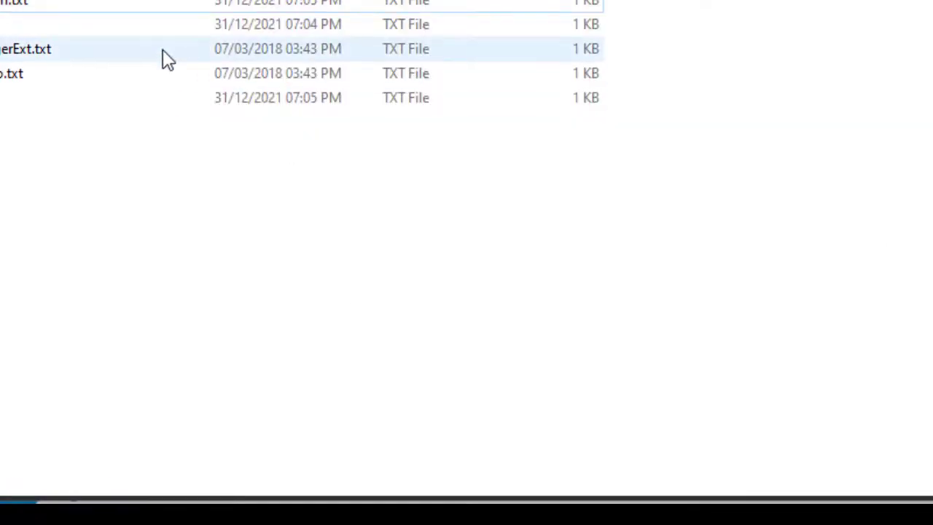
{"action": "left_click", "coordinate": [14, 4]}
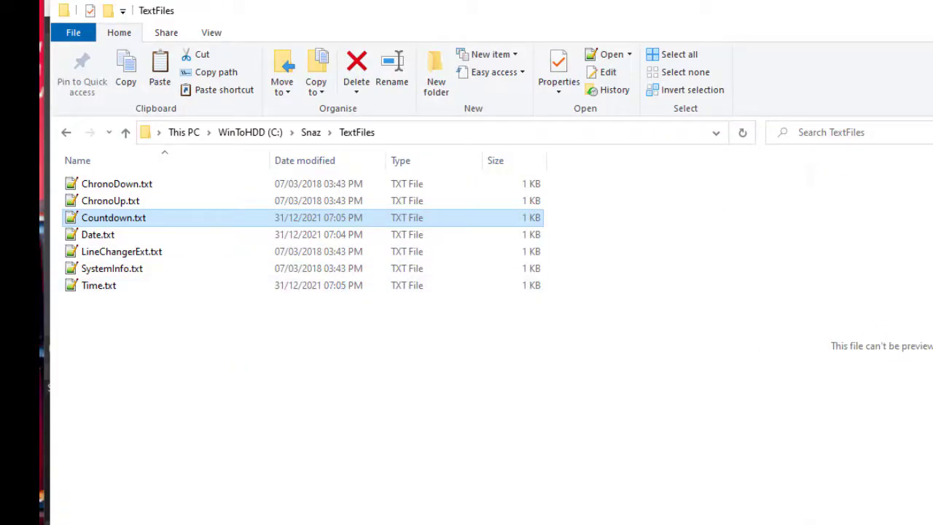
Bring the countdown settings forward and review the 'Happy New Year' done message
{"action": "left_click", "coordinate": [323, 522]}
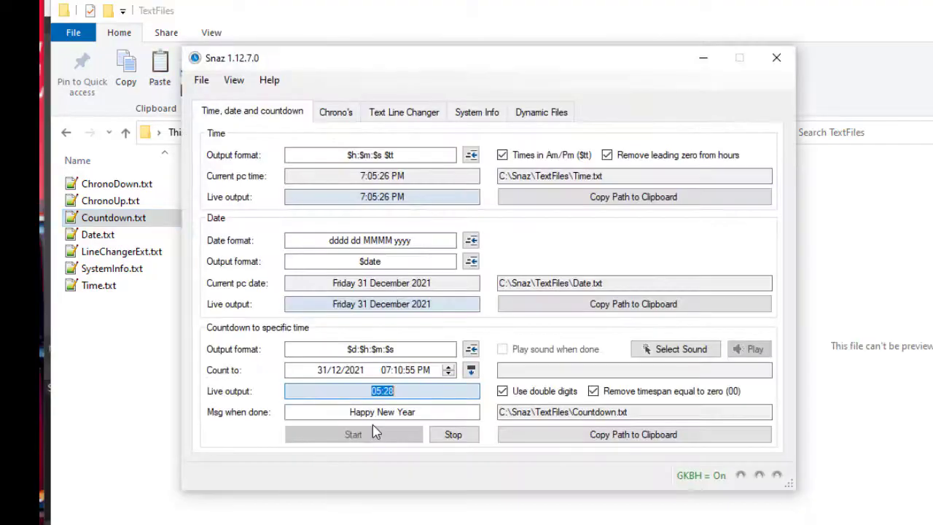
{"action": "left_click", "coordinate": [452, 412]}
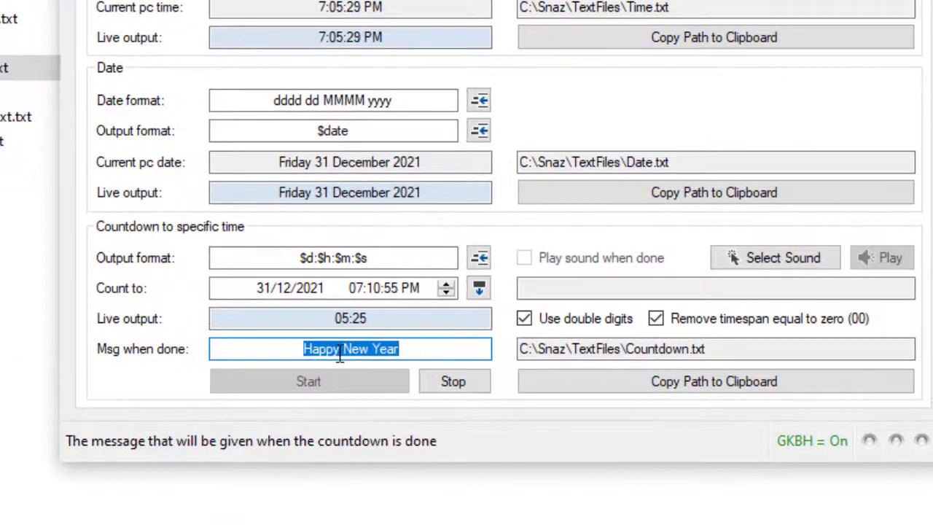
{"action": "left_click", "coordinate": [326, 351]}
{"action": "left_click_drag", "start_coordinate": [293, 350], "coordinate": [404, 345]}
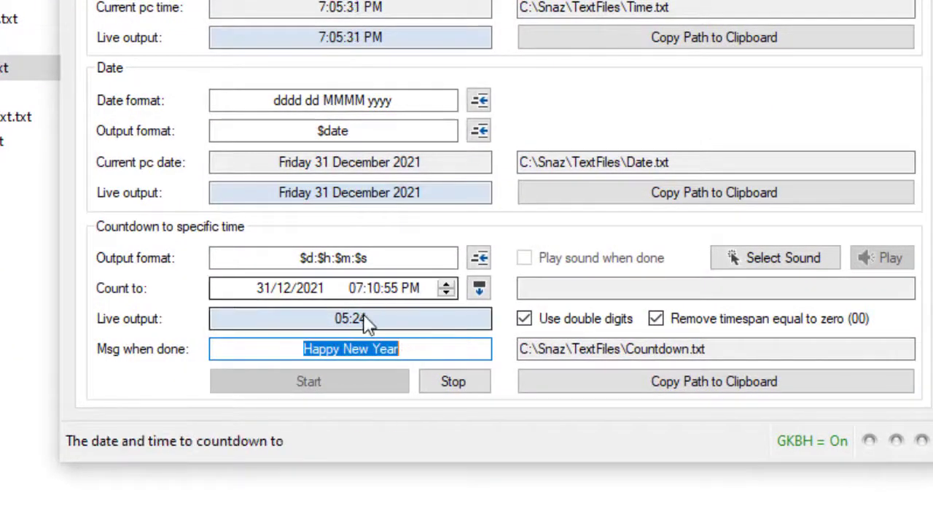
{"action": "left_click", "coordinate": [344, 348]}
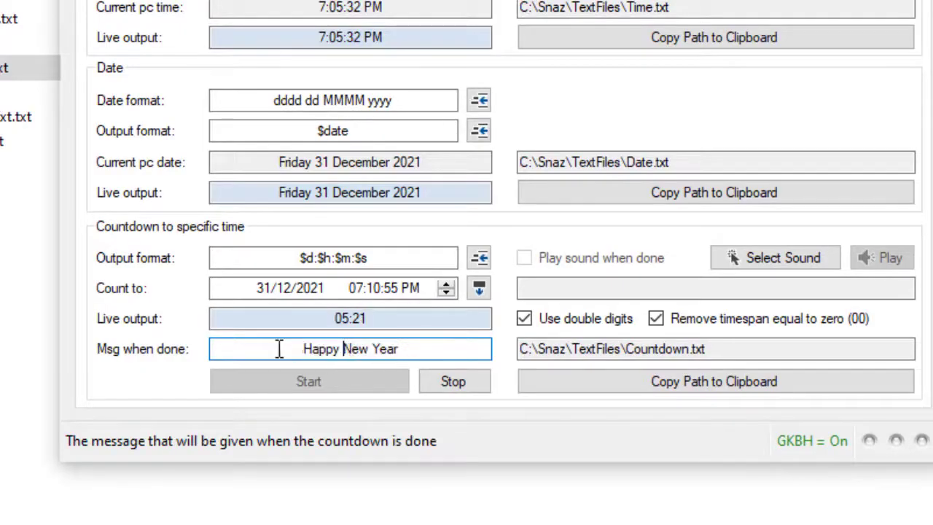
{"action": "left_click_drag", "start_coordinate": [280, 350], "coordinate": [419, 338]}
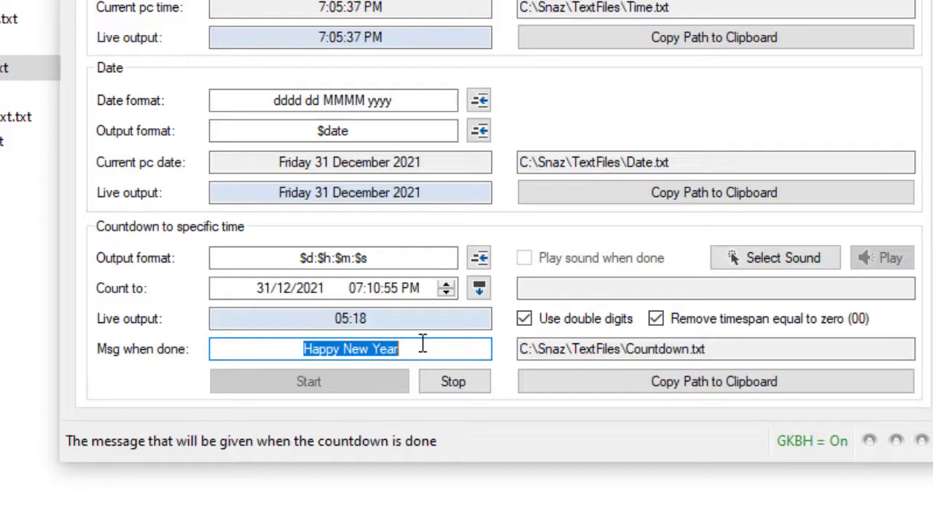
Toggle Use double digits and Remove timespan, and delete then restore $d: in the countdown format
{"action": "left_click", "coordinate": [543, 328]}
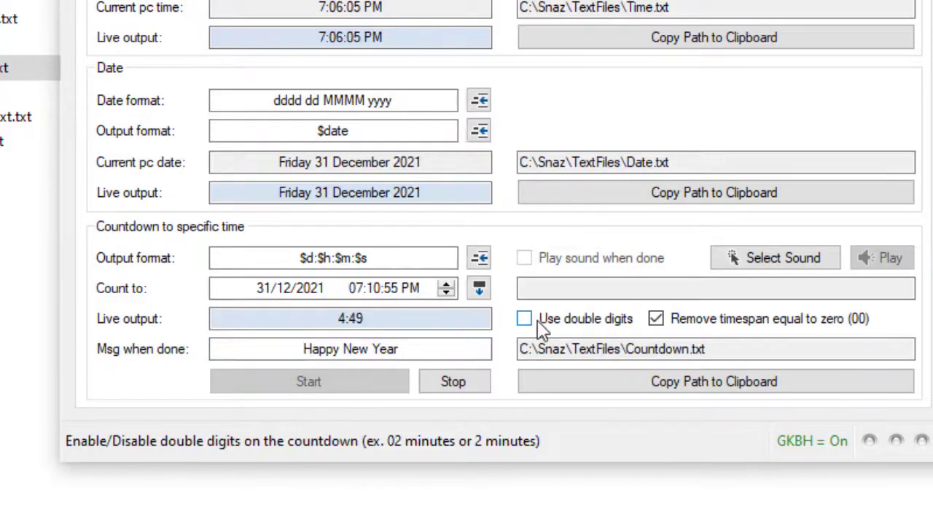
{"action": "left_click", "coordinate": [543, 328]}
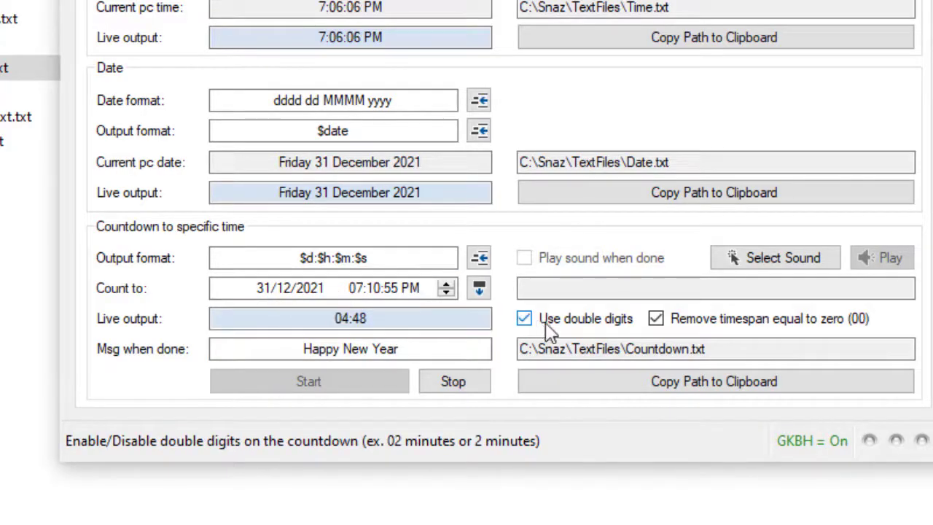
{"action": "left_click", "coordinate": [658, 321]}
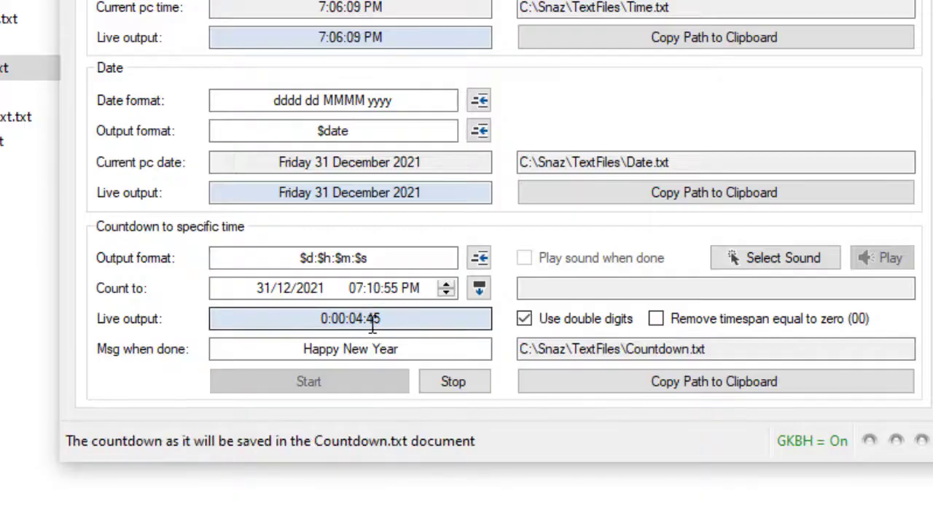
{"action": "left_click_drag", "start_coordinate": [318, 258], "coordinate": [265, 261]}
{"action": "key", "text": "Delete"}
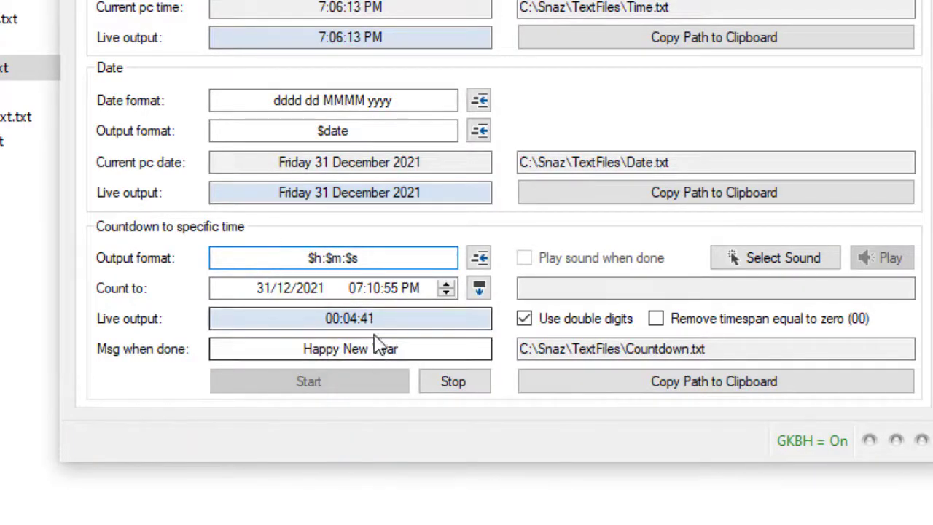
{"action": "left_click", "coordinate": [670, 328]}
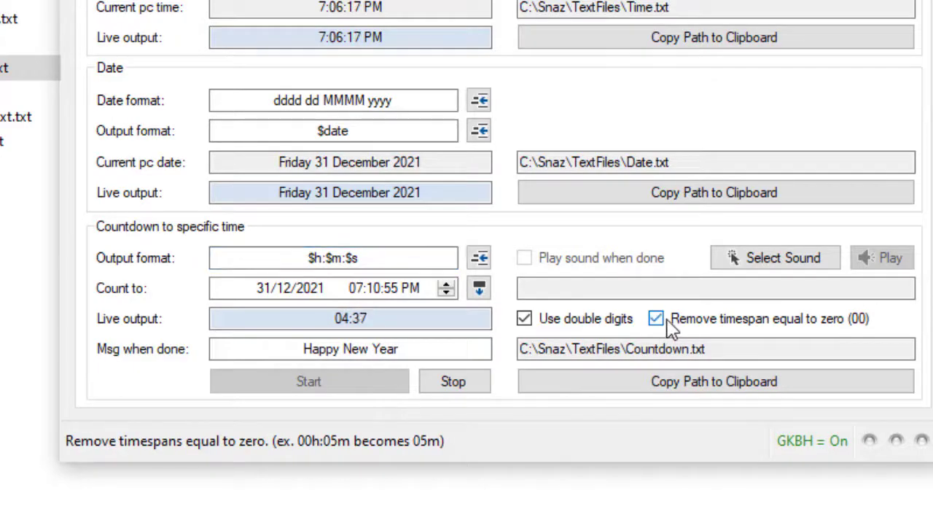
{"action": "left_click", "coordinate": [480, 259]}
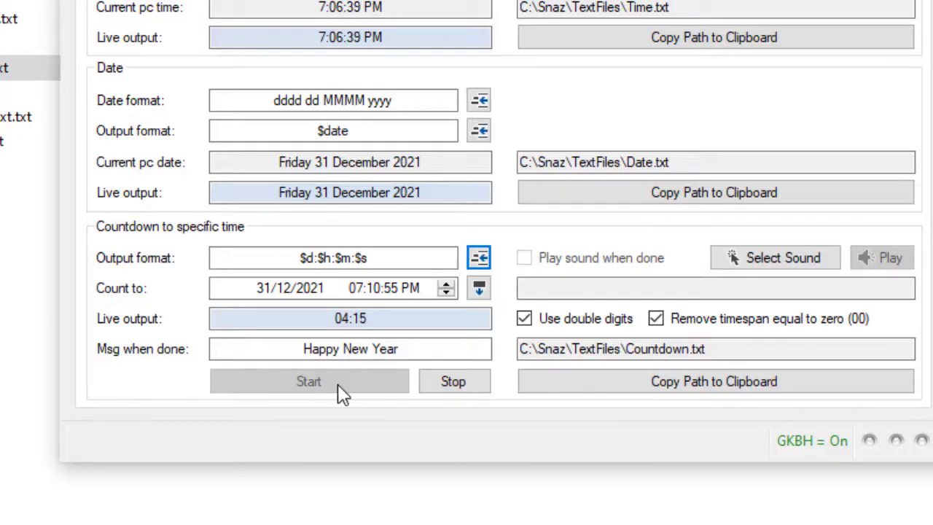
Stop and restart the New Year countdown
{"action": "left_click", "coordinate": [434, 381]}
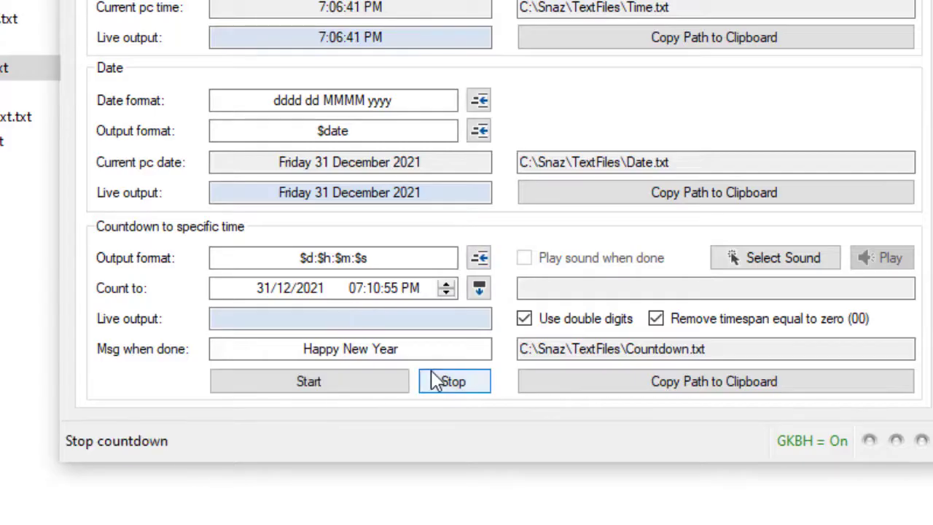
{"action": "left_click", "coordinate": [368, 389]}
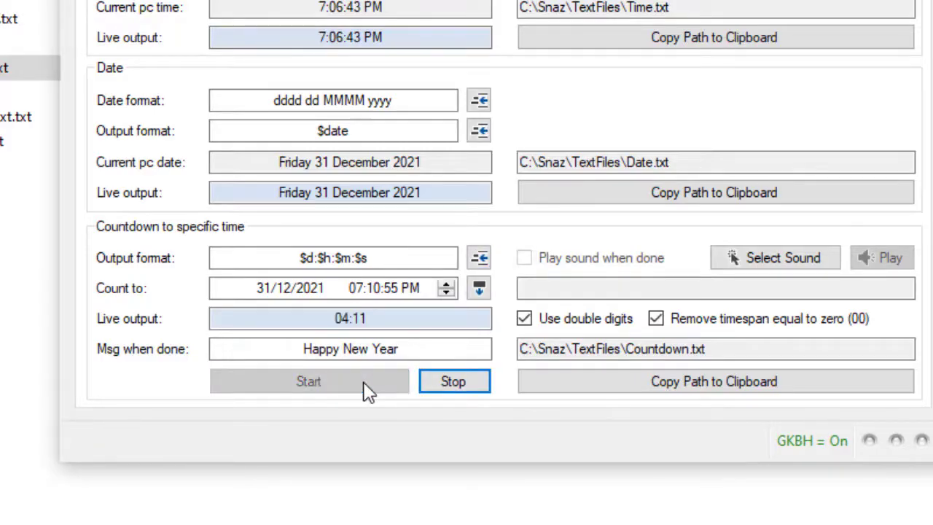
{"action": "left_click", "coordinate": [430, 391]}
{"action": "left_click", "coordinate": [377, 388]}
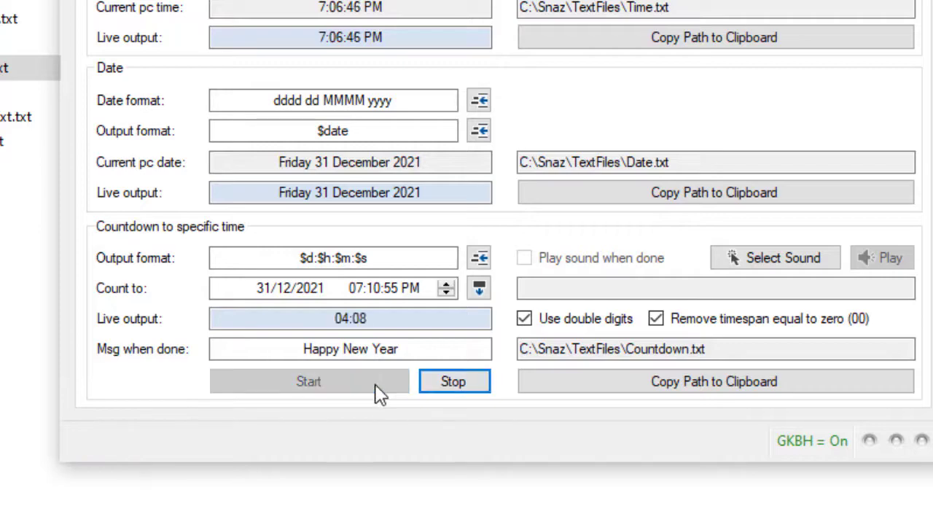
Change the Count to time to 08:00:00 PM
{"action": "left_click", "coordinate": [358, 291]}
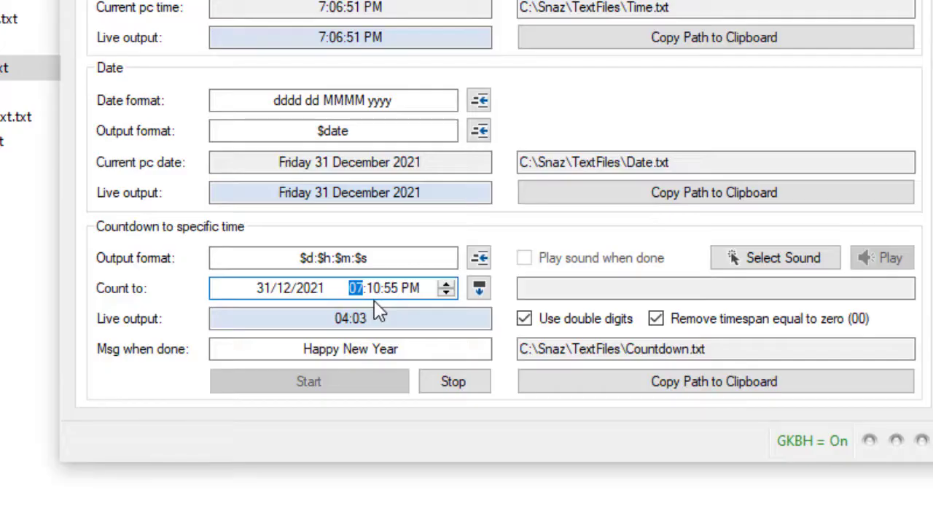
{"action": "key", "text": "Right"}
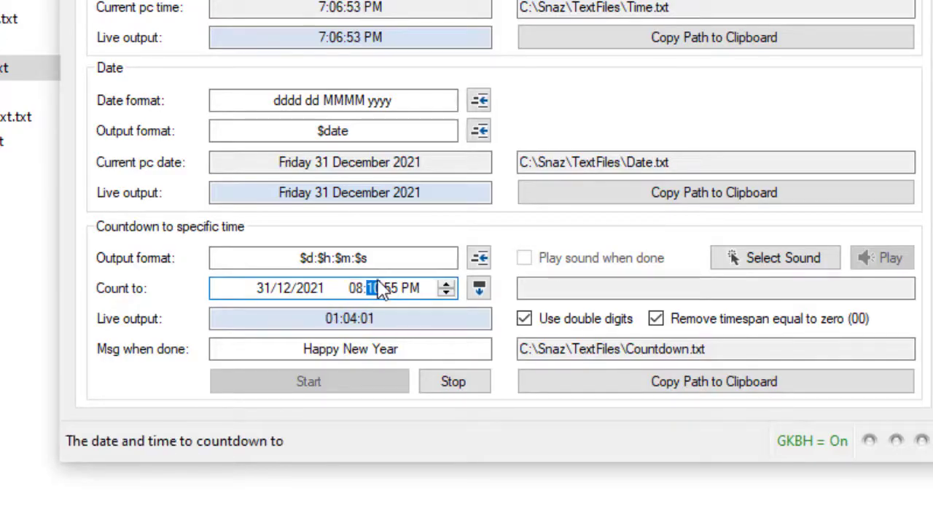
{"action": "type", "text": "00:"}
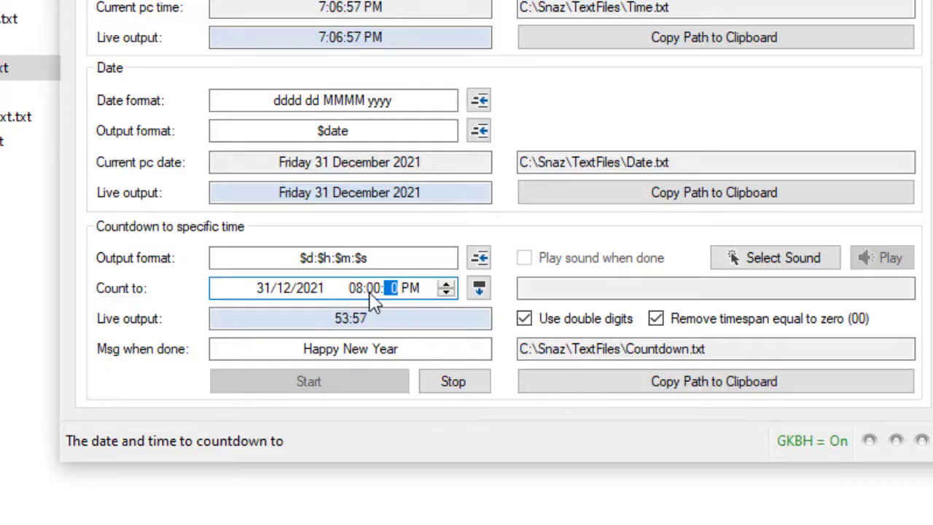
{"action": "type", "text": "0"}
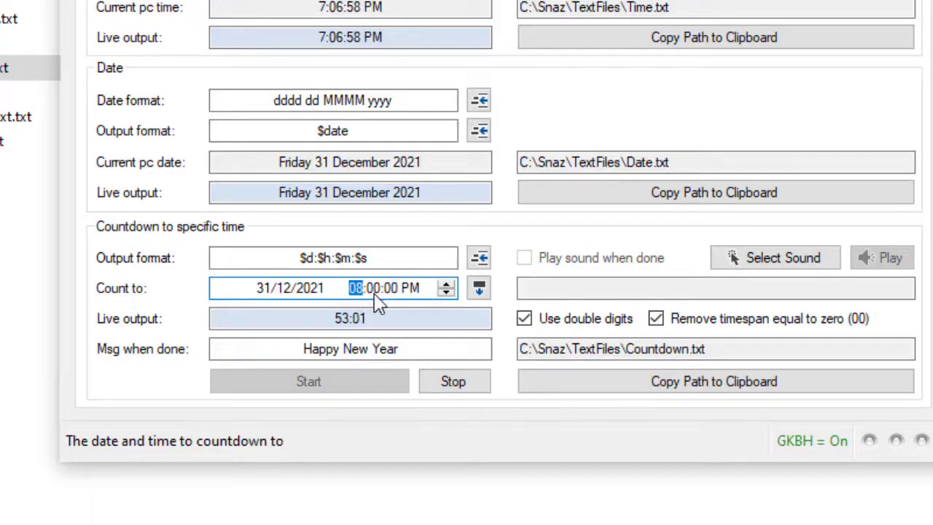
{"action": "left_click", "coordinate": [337, 318]}
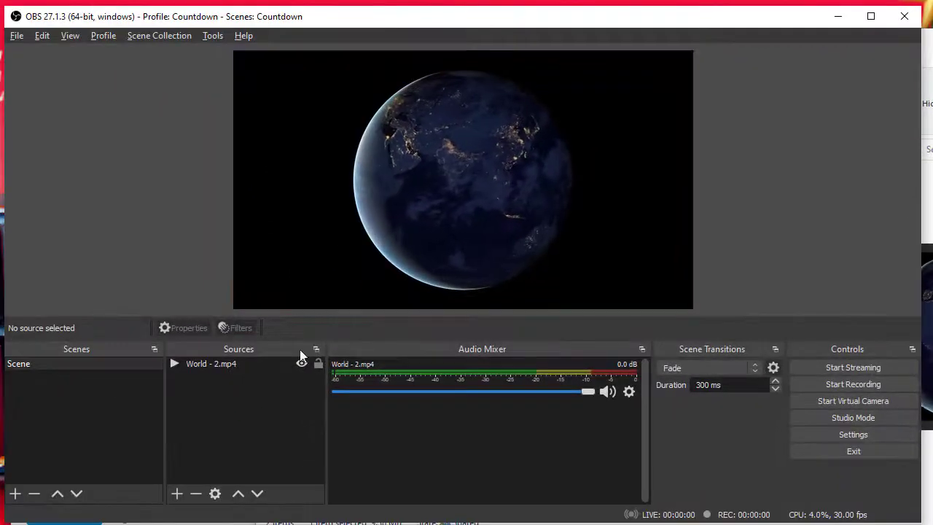
Set the World - 2.mp4 video to loop and lock the source in place
{"action": "double_click", "coordinate": [224, 365]}
{"action": "left_click", "coordinate": [131, 370]}
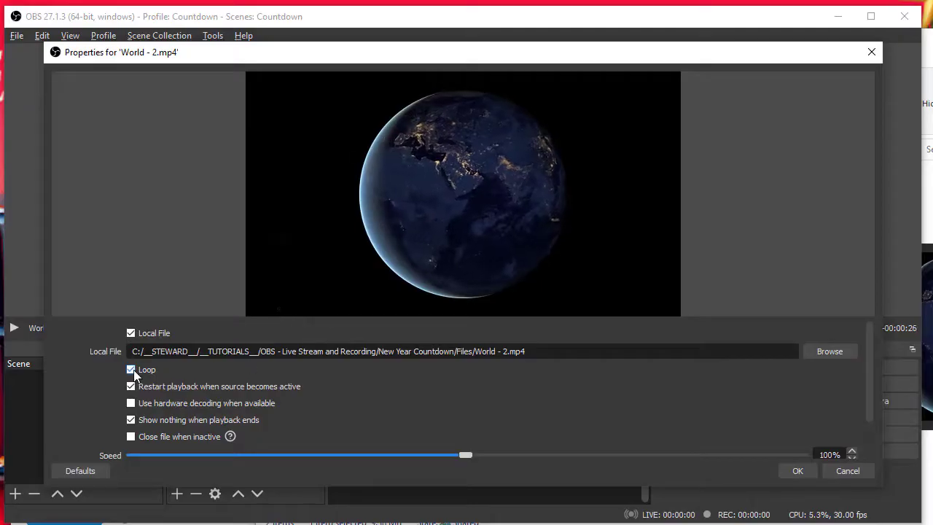
{"action": "left_click", "coordinate": [795, 471]}
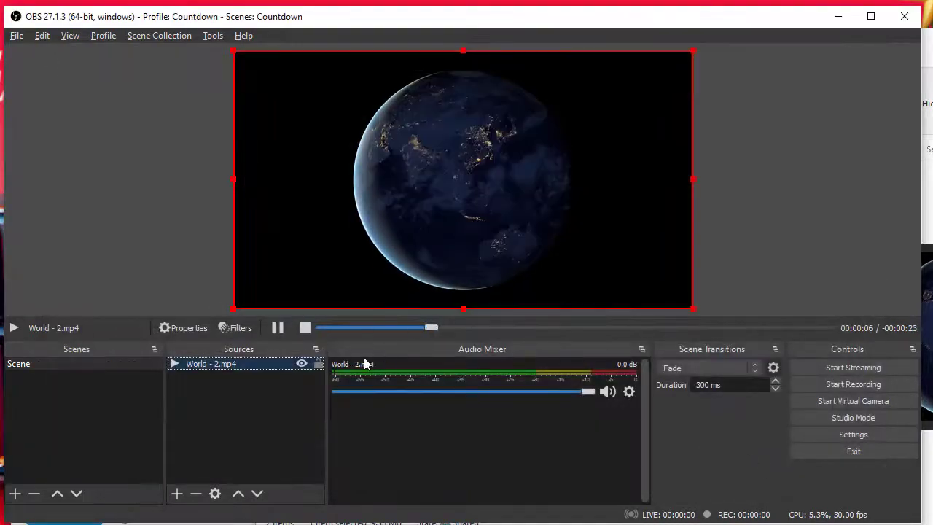
{"action": "left_click", "coordinate": [318, 364]}
{"action": "left_click", "coordinate": [293, 388]}
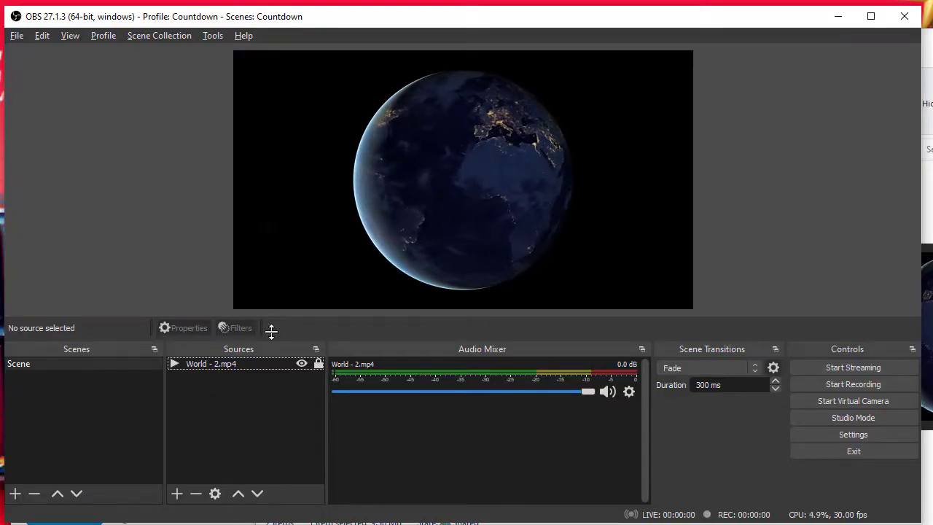
Add a Text (GDI+) source named Time and move its properties window aside
{"action": "left_click", "coordinate": [177, 494]}
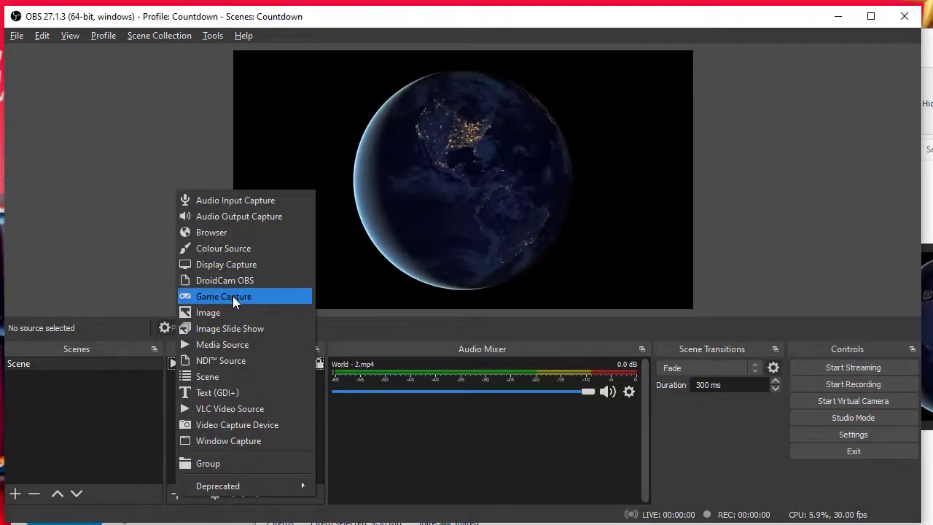
{"action": "left_click", "coordinate": [226, 392]}
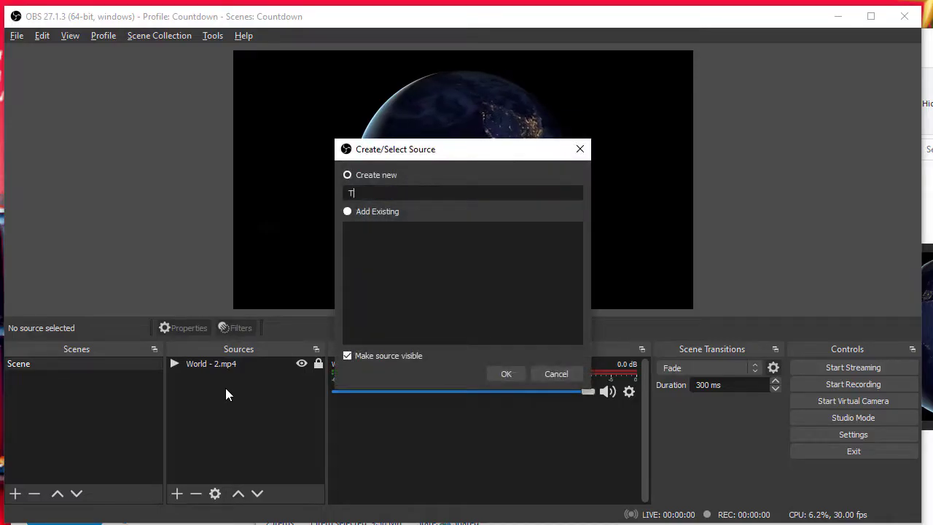
{"action": "type", "text": "Time"}
{"action": "key", "text": "Return"}
{"action": "left_click_drag", "start_coordinate": [405, 58], "coordinate": [359, 61]}
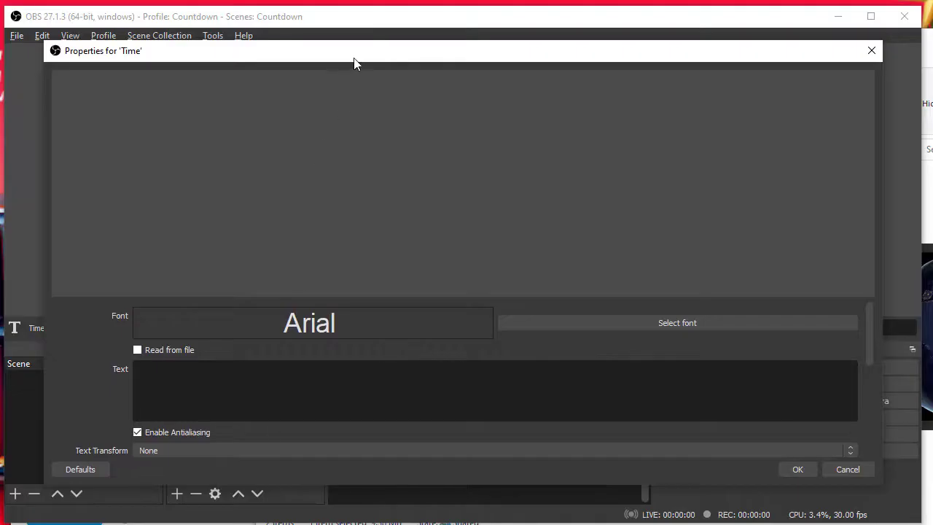
{"action": "left_click_drag", "start_coordinate": [355, 63], "coordinate": [349, 48]}
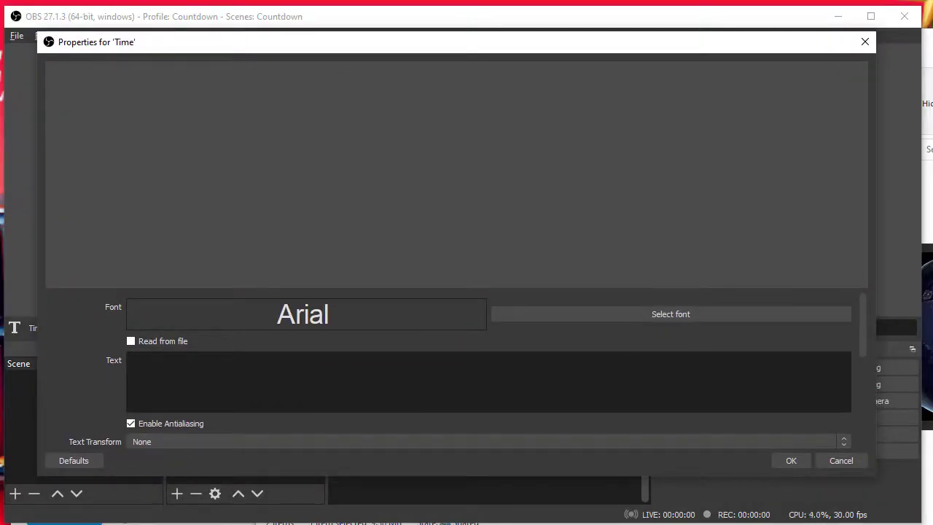
Copy the Time.txt file path from Snaz
{"action": "key", "text": "alt+Tab"}
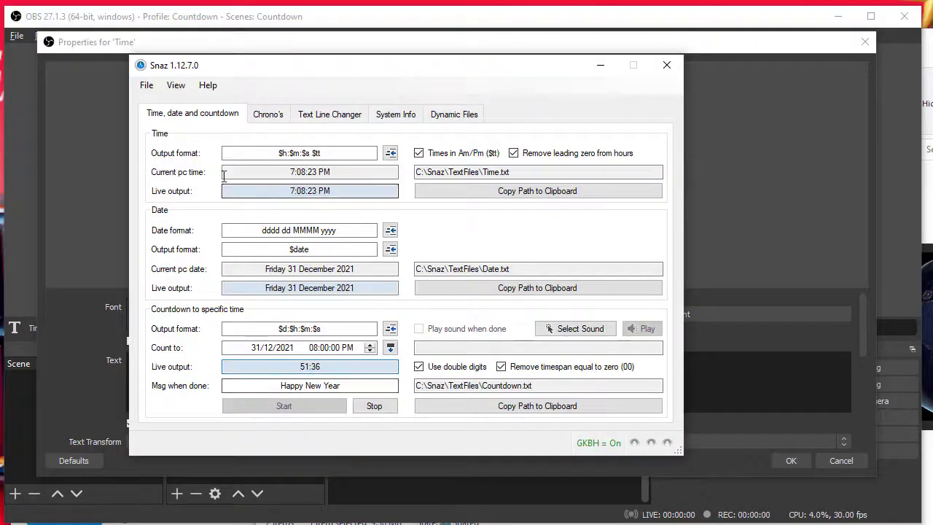
{"action": "left_click", "coordinate": [430, 191]}
{"action": "left_click_drag", "start_coordinate": [420, 172], "coordinate": [511, 172]}
{"action": "left_click", "coordinate": [511, 172]}
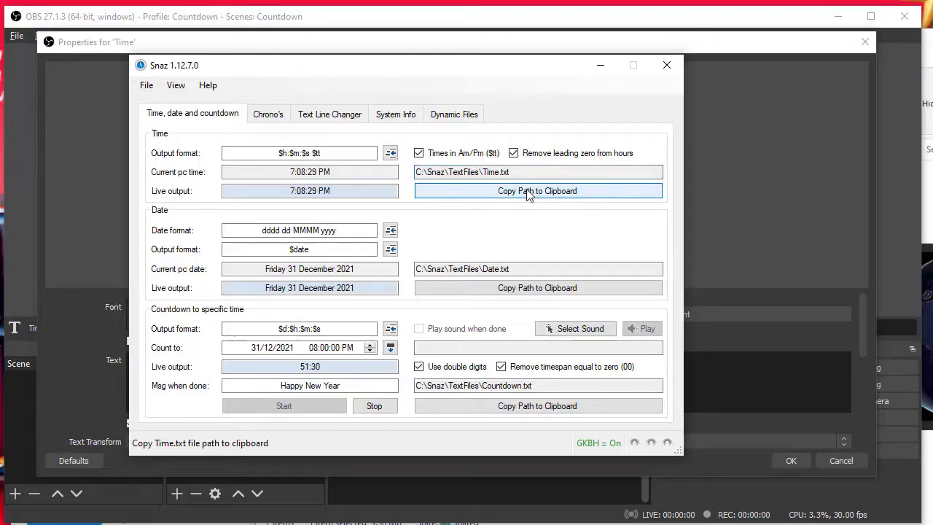
{"action": "left_click", "coordinate": [639, 200]}
{"action": "left_click", "coordinate": [750, 227]}
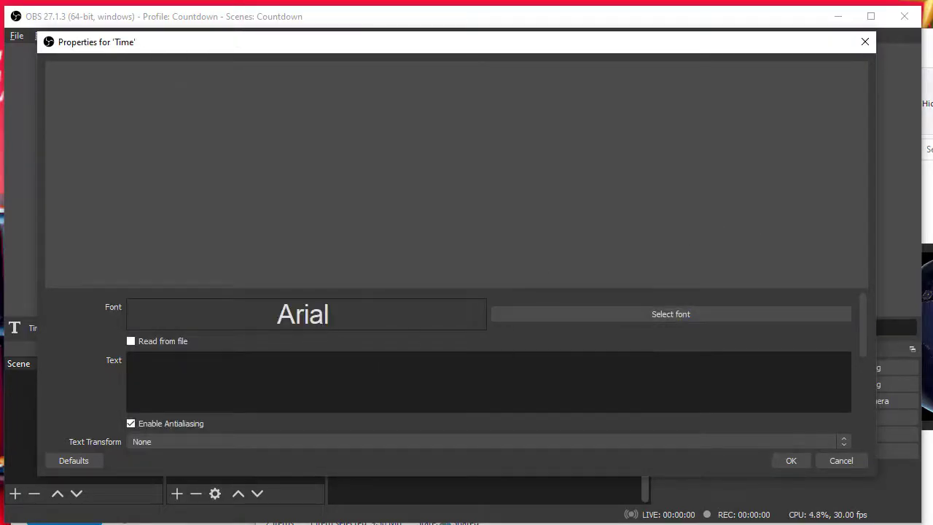
Enable Read from file and pick C:\Snaz\TextFiles\Time.txt in the file picker
{"action": "left_click", "coordinate": [131, 341]}
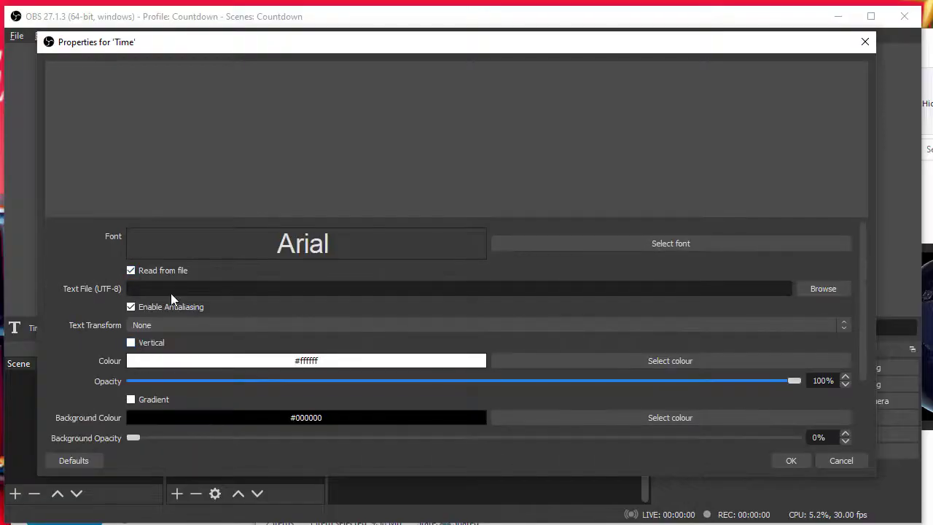
{"action": "left_click", "coordinate": [824, 288]}
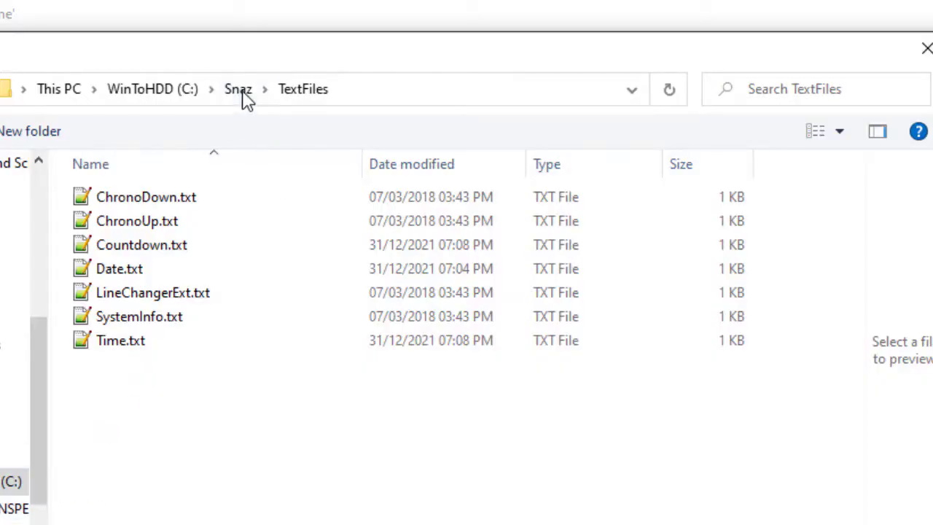
{"action": "left_click", "coordinate": [145, 341]}
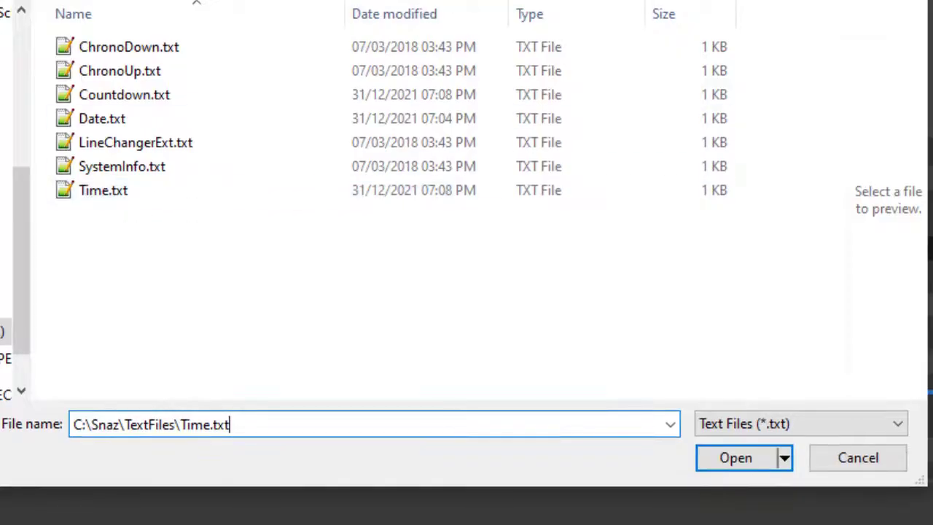
{"action": "key", "text": "Return"}
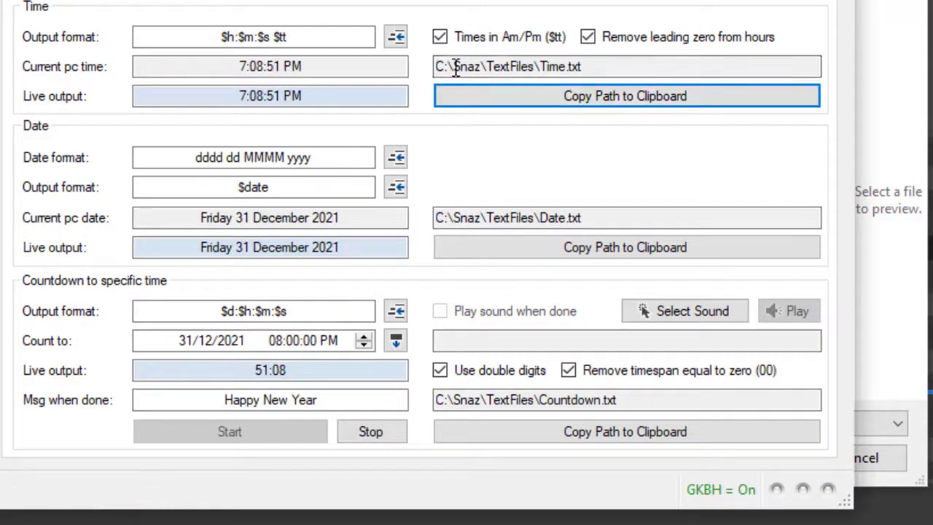
{"action": "left_click_drag", "start_coordinate": [523, 62], "coordinate": [625, 64]}
{"action": "left_click", "coordinate": [628, 64]}
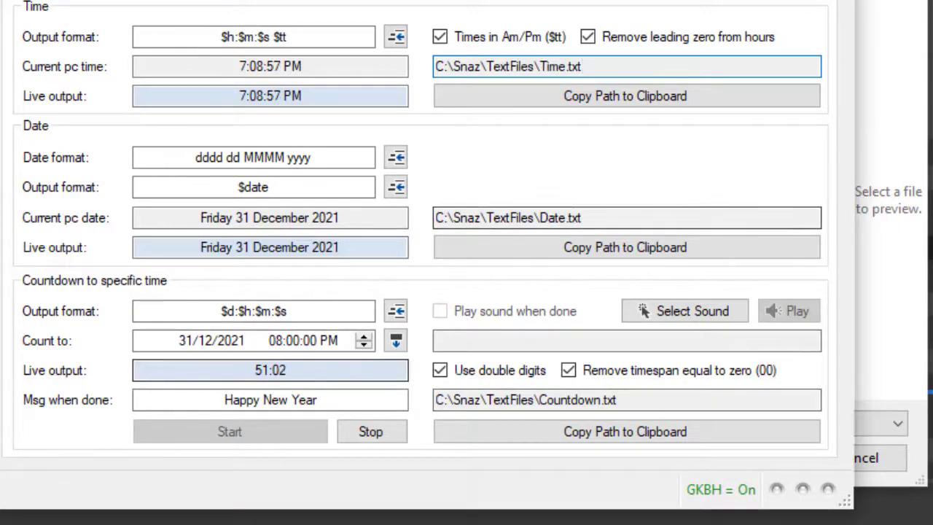
{"action": "left_click", "coordinate": [875, 219]}
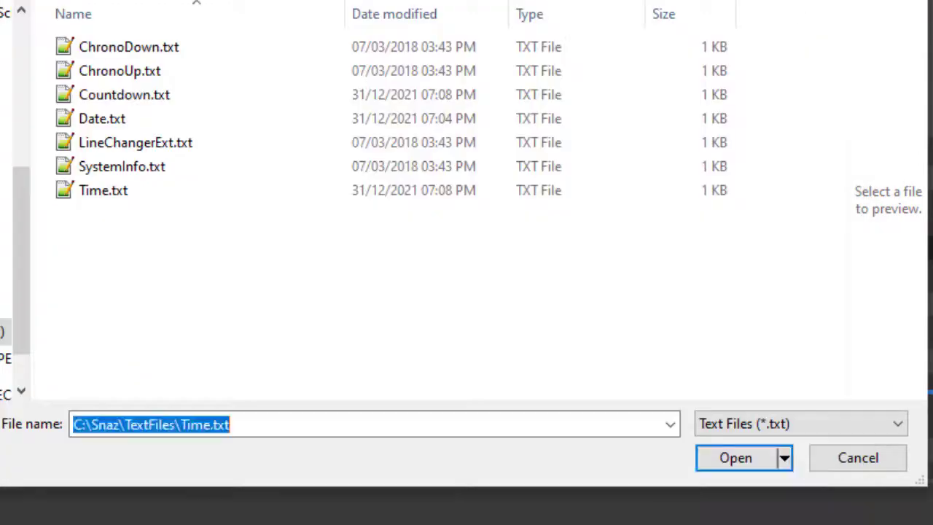
Confirm Time.txt, set the clock font size to 150, and move it down
{"action": "left_click", "coordinate": [736, 457]}
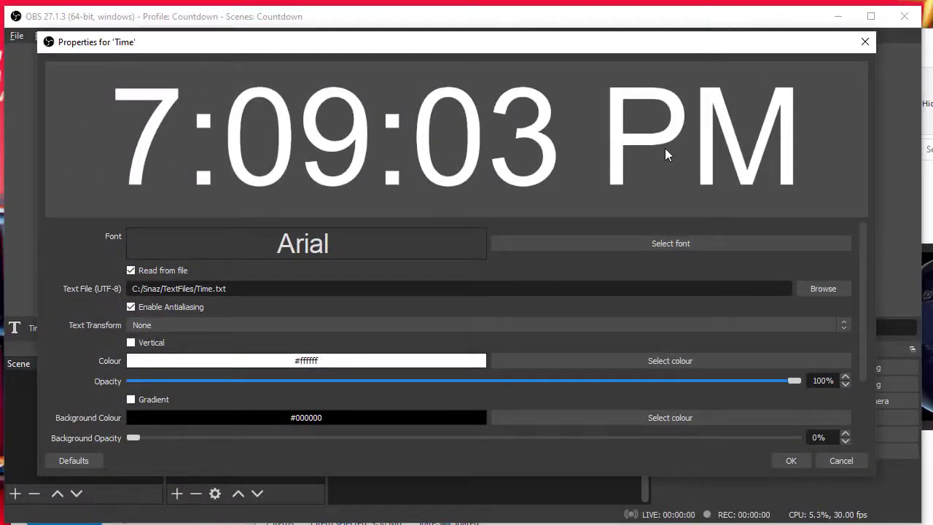
{"action": "left_click", "coordinate": [667, 246]}
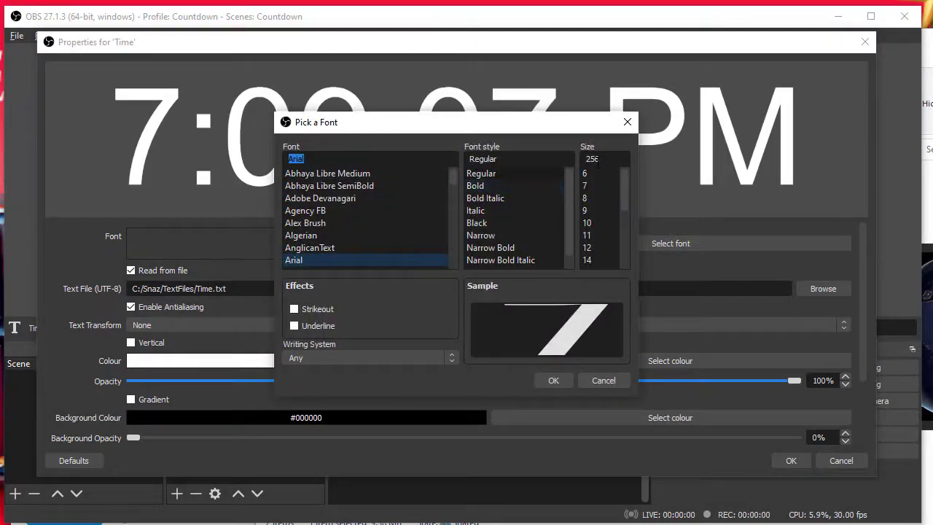
{"action": "double_click", "coordinate": [602, 159]}
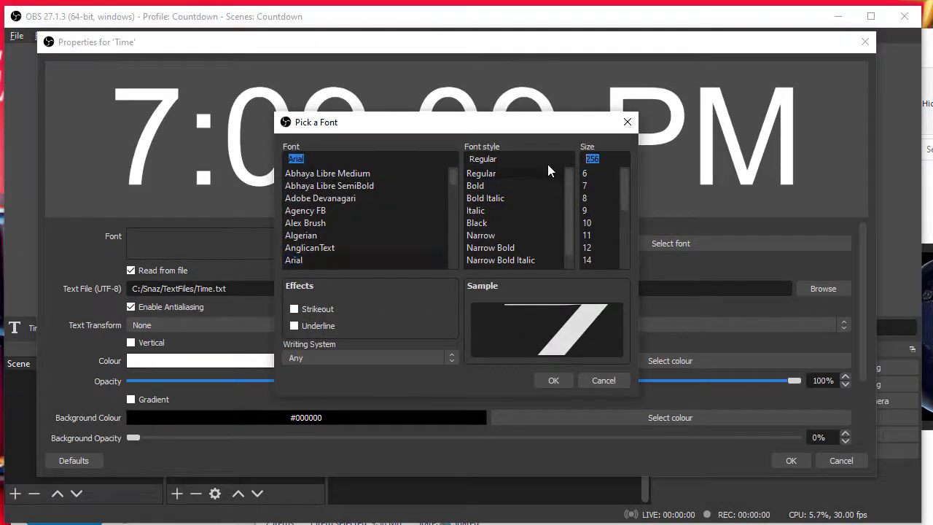
{"action": "type", "text": "150"}
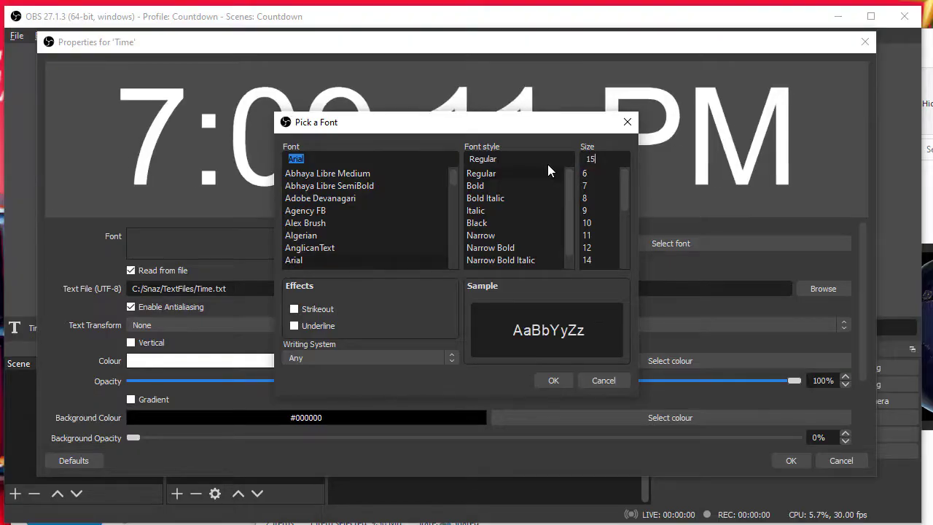
{"action": "left_click", "coordinate": [554, 381]}
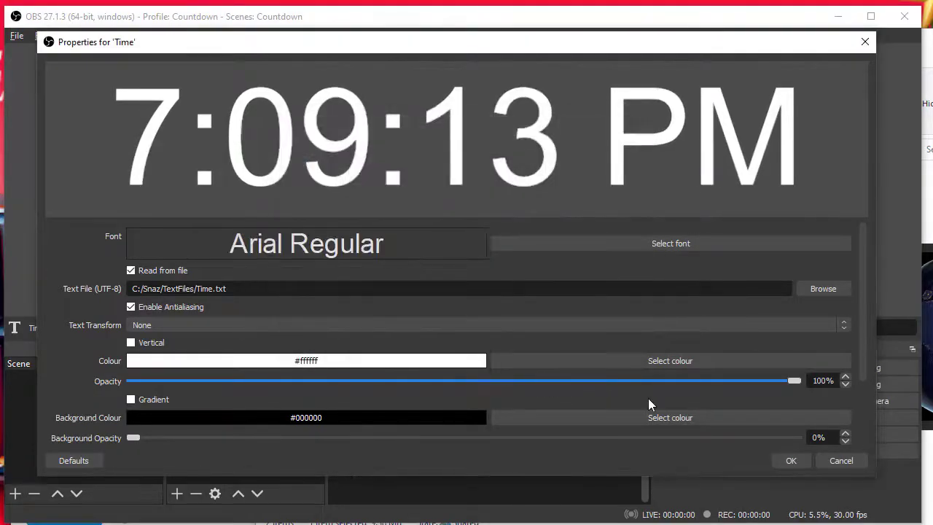
{"action": "left_click", "coordinate": [790, 461]}
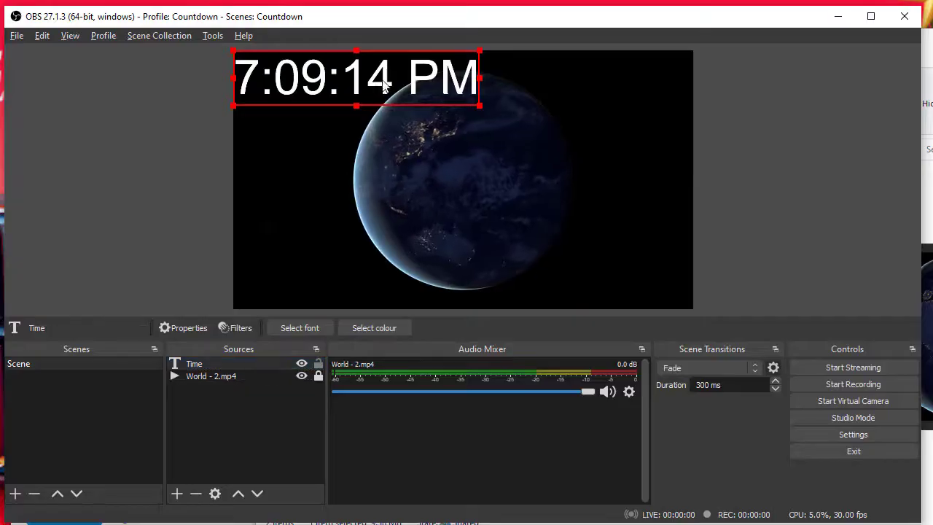
{"action": "left_click_drag", "start_coordinate": [387, 98], "coordinate": [393, 271]}
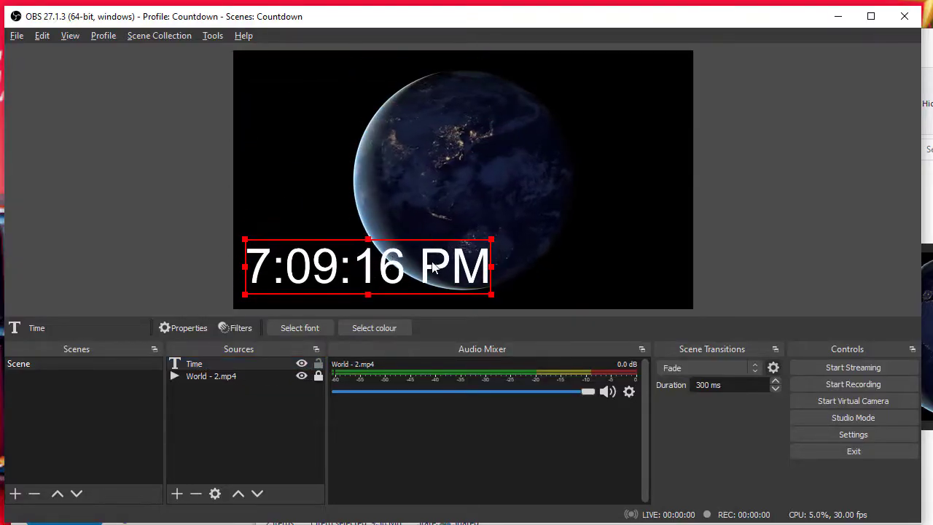
Reduce the clock's font size to 100
{"action": "double_click", "coordinate": [208, 364]}
{"action": "left_click", "coordinate": [687, 321]}
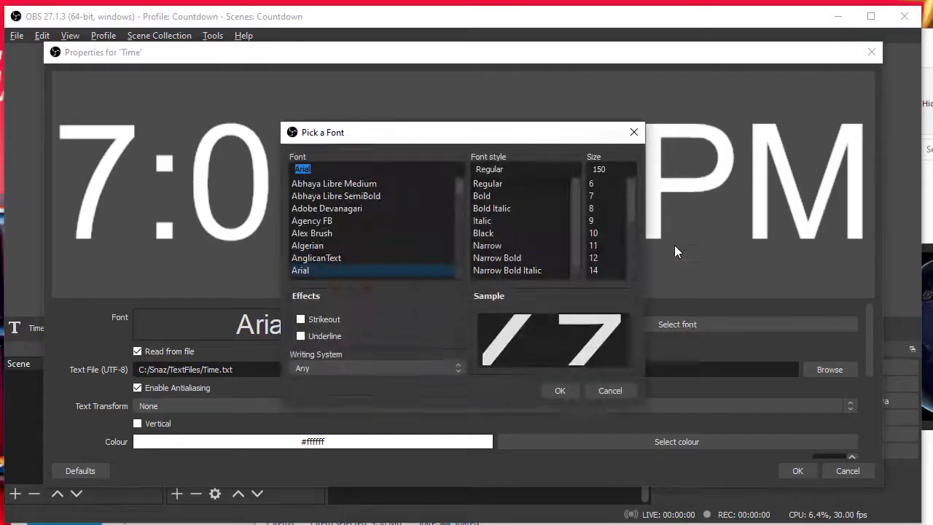
{"action": "key", "text": "Tab"}
{"action": "key", "text": "Tab"}
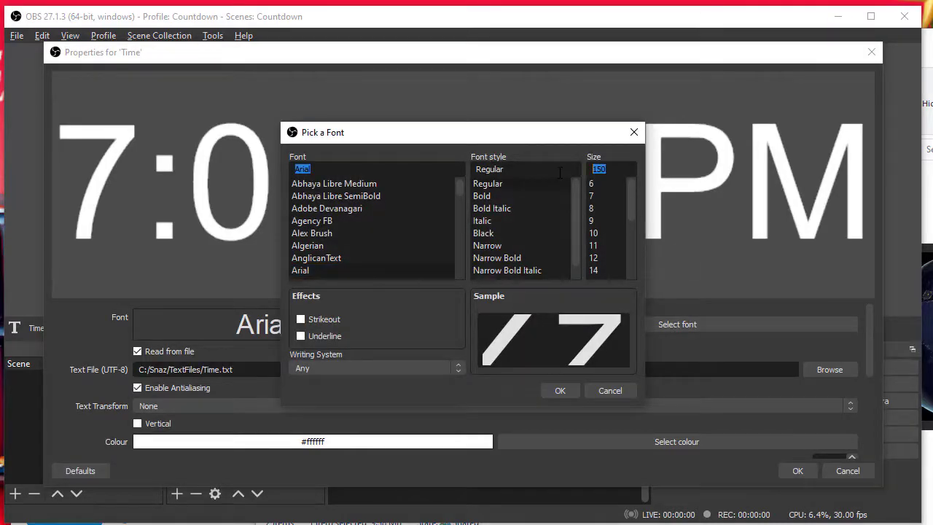
{"action": "type", "text": "100"}
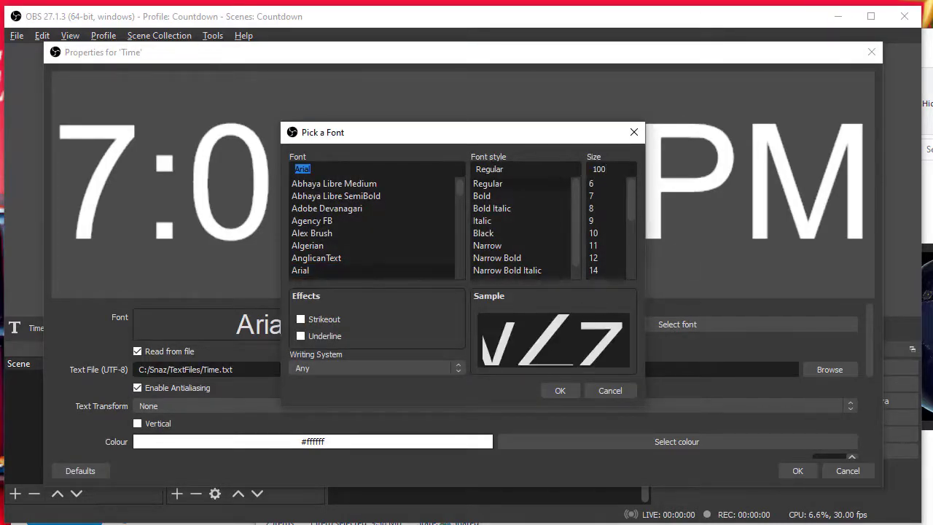
{"action": "left_click", "coordinate": [563, 390]}
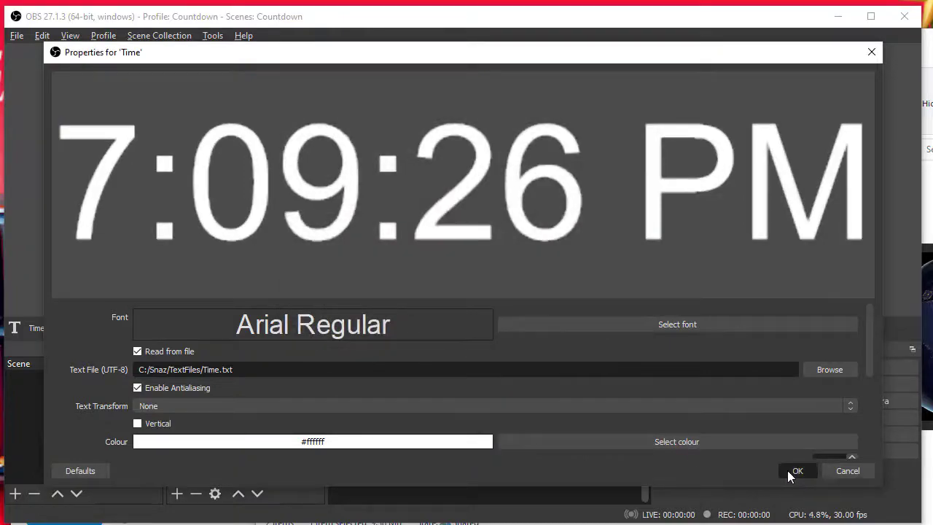
{"action": "left_click", "coordinate": [789, 471]}
Nudge and shrink the clock into the lower-left of the Earth video
{"action": "left_click_drag", "start_coordinate": [349, 264], "coordinate": [357, 278]}
{"action": "left_click_drag", "start_coordinate": [418, 254], "coordinate": [340, 273]}
{"action": "left_click", "coordinate": [240, 444]}
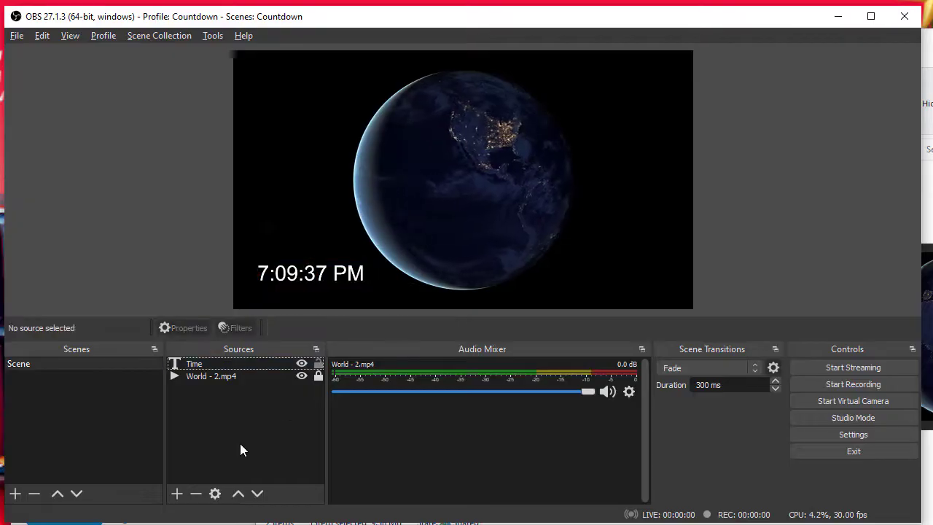
{"action": "left_click", "coordinate": [321, 275]}
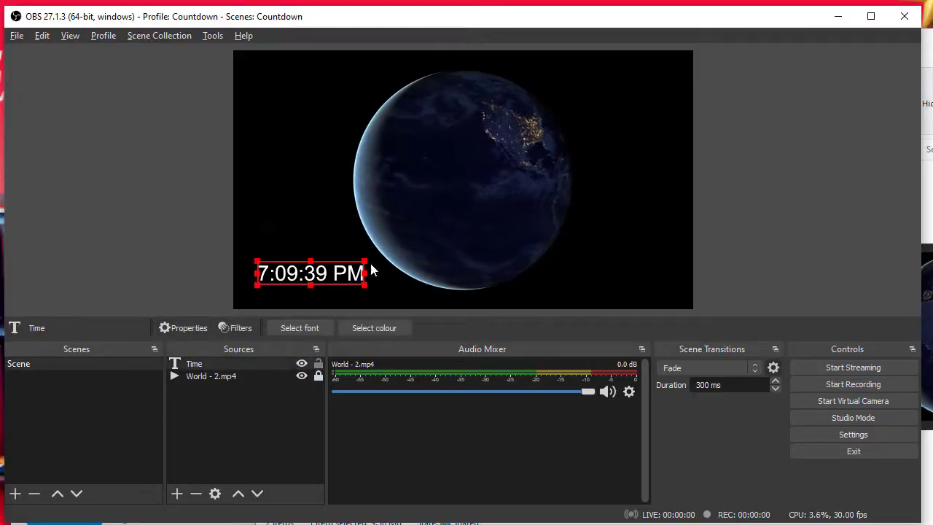
{"action": "left_click_drag", "start_coordinate": [362, 261], "coordinate": [358, 263]}
{"action": "left_click", "coordinate": [246, 430]}
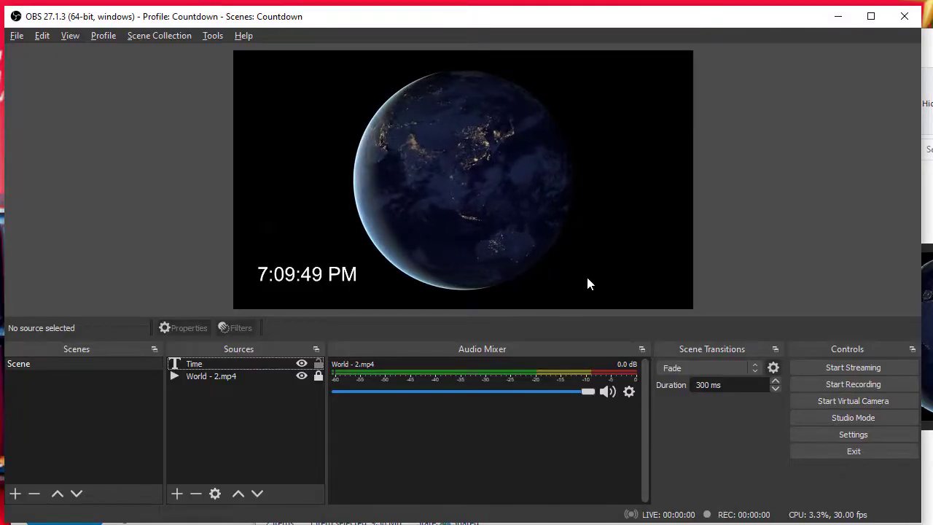
Add a Text (GDI+) source named Date
{"action": "left_click", "coordinate": [176, 494]}
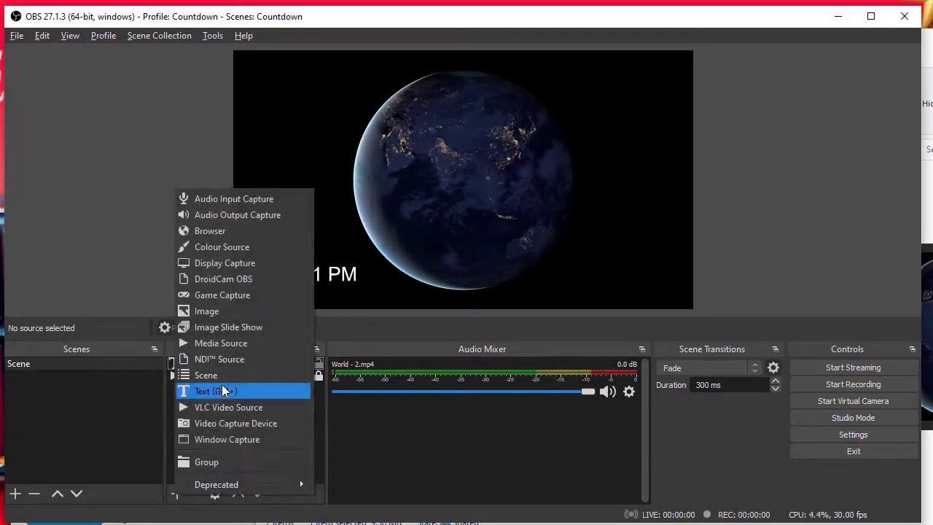
{"action": "left_click", "coordinate": [223, 392]}
{"action": "type", "text": "Da"}
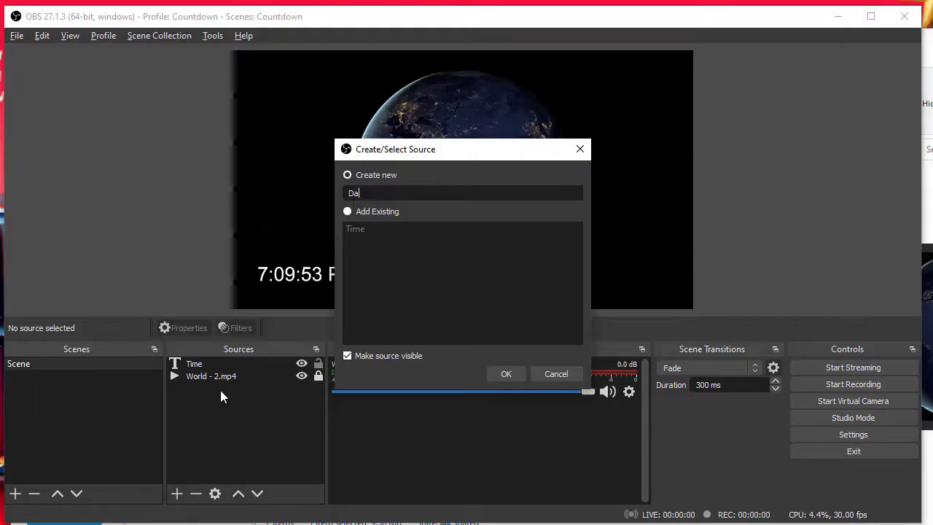
{"action": "type", "text": "te"}
{"action": "key", "text": "Return"}
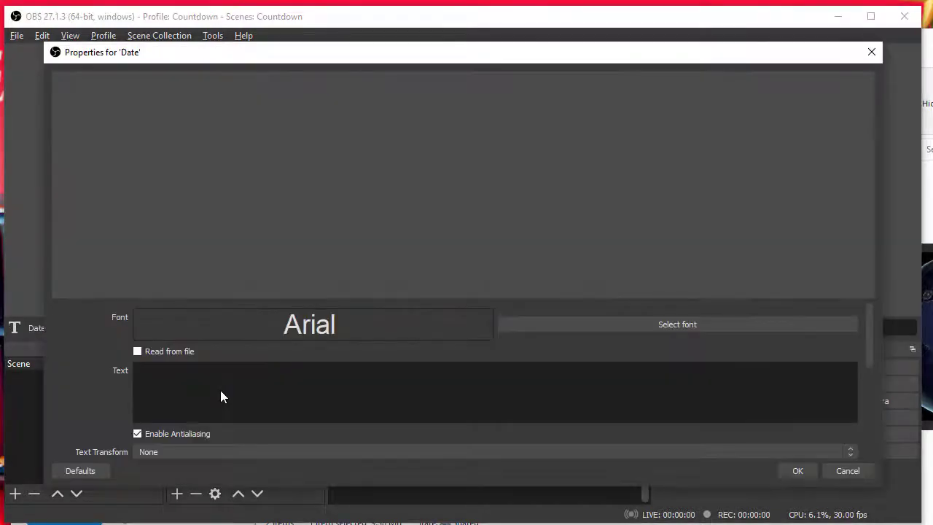
{"action": "left_click_drag", "start_coordinate": [391, 57], "coordinate": [357, 45]}
Copy the Date.txt path from Snaz and set the Date source to read from it
{"action": "key", "text": "alt+Tab"}
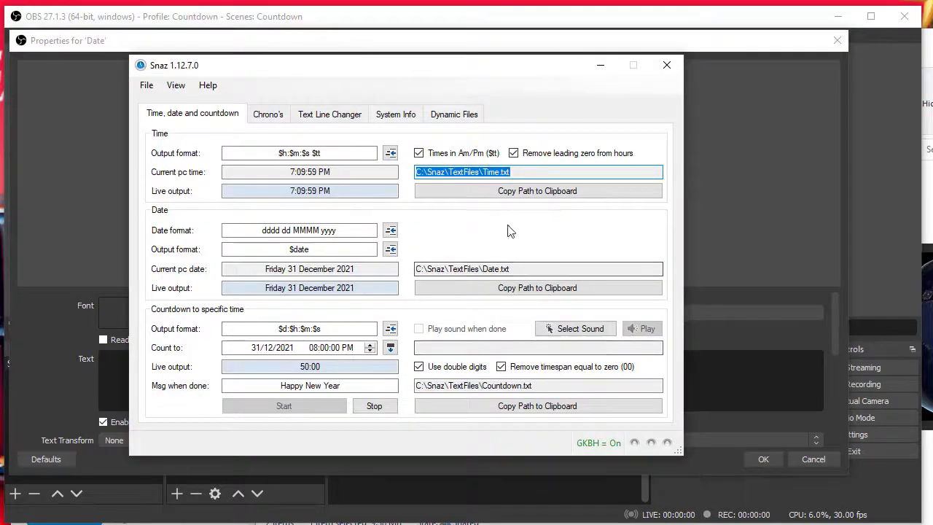
{"action": "left_click", "coordinate": [543, 290]}
{"action": "left_click", "coordinate": [720, 260]}
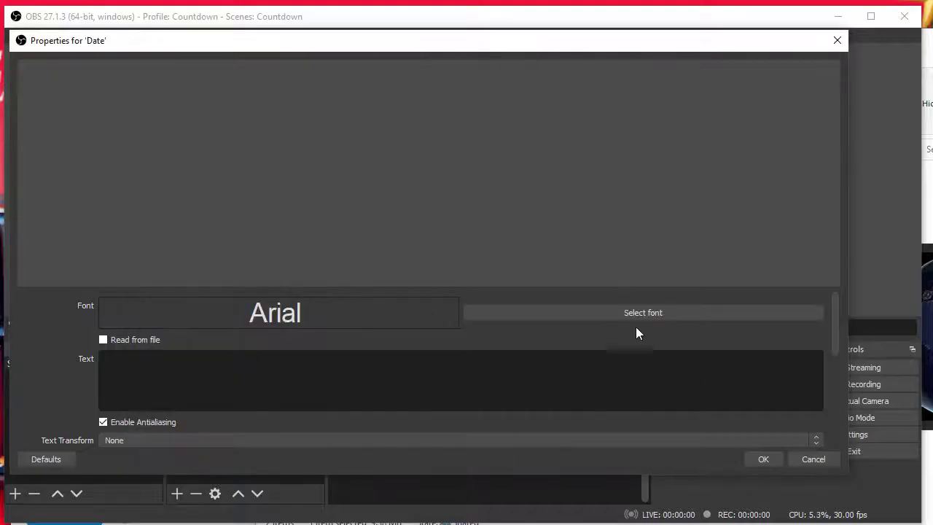
{"action": "left_click", "coordinate": [103, 341]}
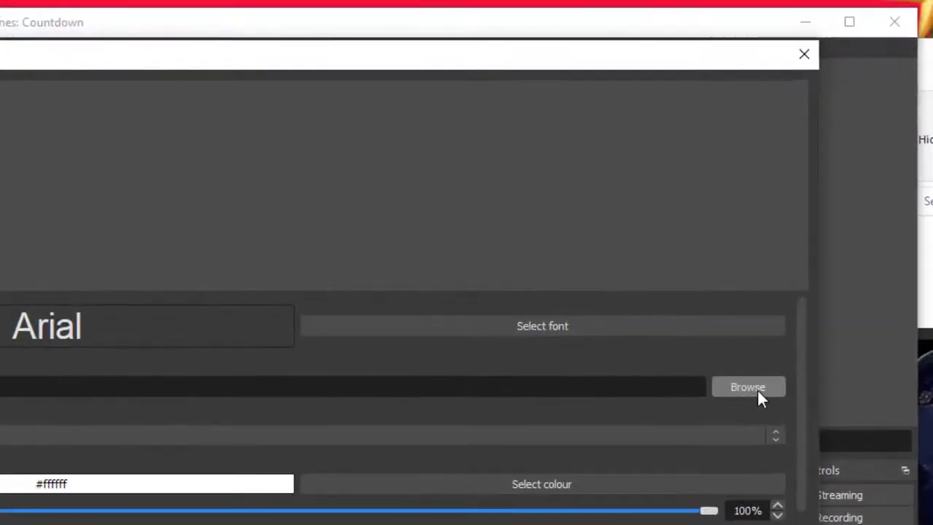
{"action": "left_click", "coordinate": [762, 368]}
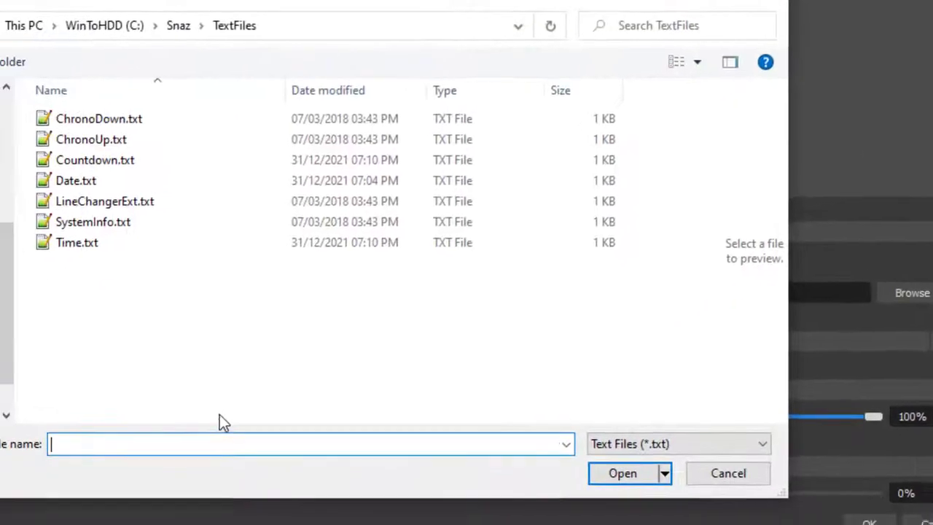
{"action": "type", "text": "C:\\Snaz\\TextFiles\\Date.txt"}
{"action": "left_click", "coordinate": [625, 476]}
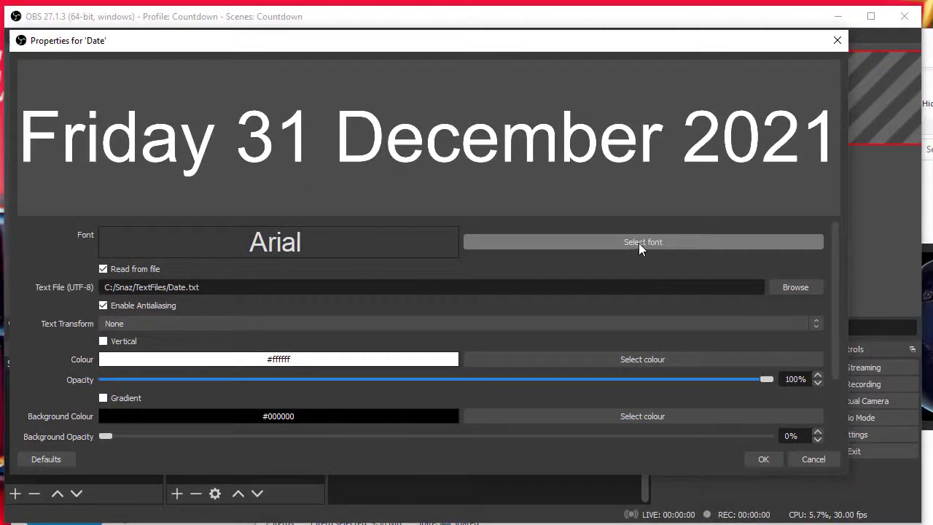
Set the date font size to 80 and move it to the bottom beside the clock
{"action": "left_click", "coordinate": [638, 243]}
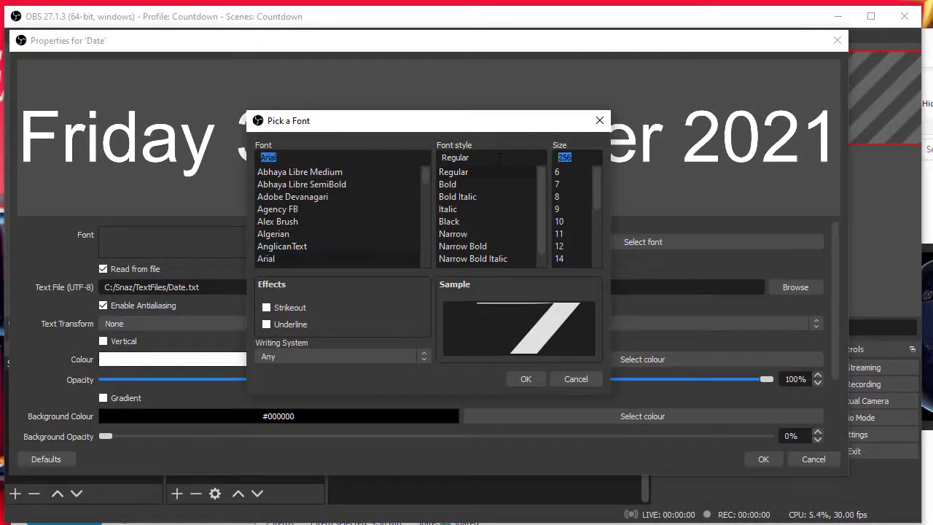
{"action": "type", "text": "80"}
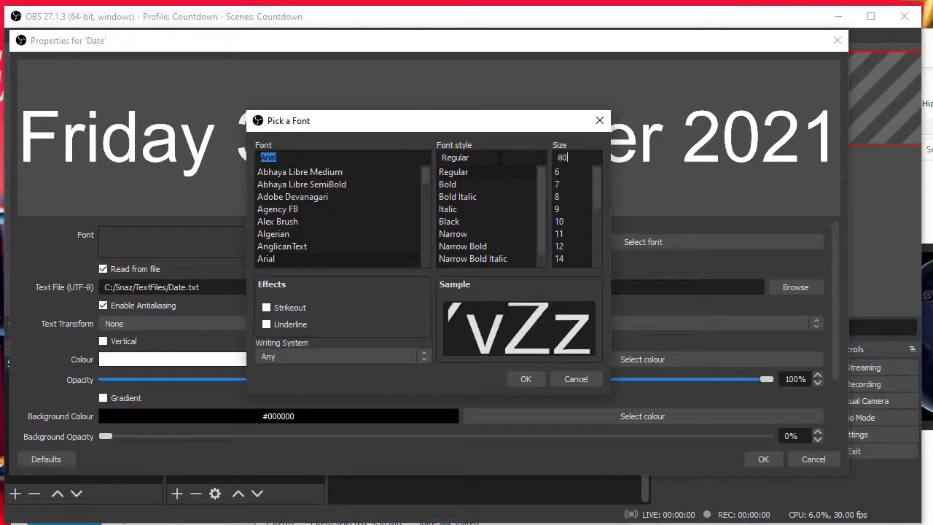
{"action": "left_click", "coordinate": [526, 379]}
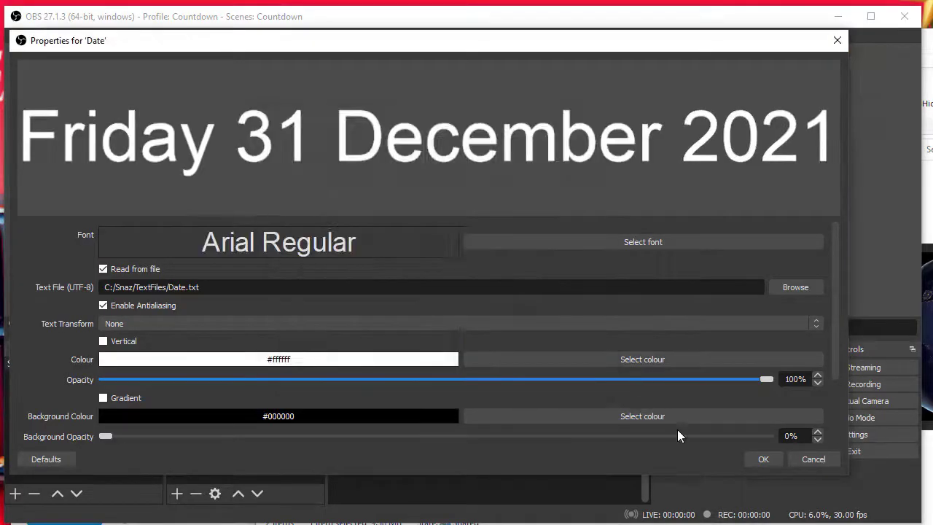
{"action": "left_click", "coordinate": [764, 459]}
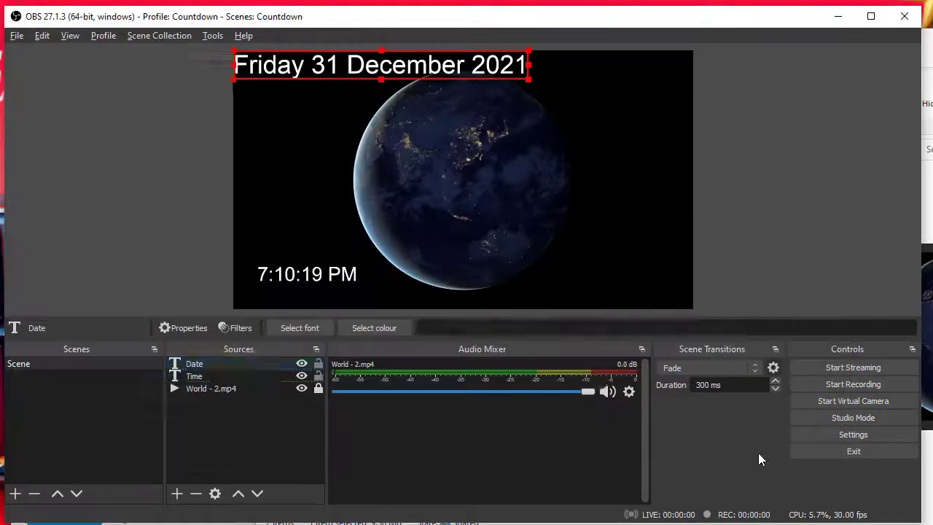
{"action": "left_click_drag", "start_coordinate": [402, 71], "coordinate": [546, 276]}
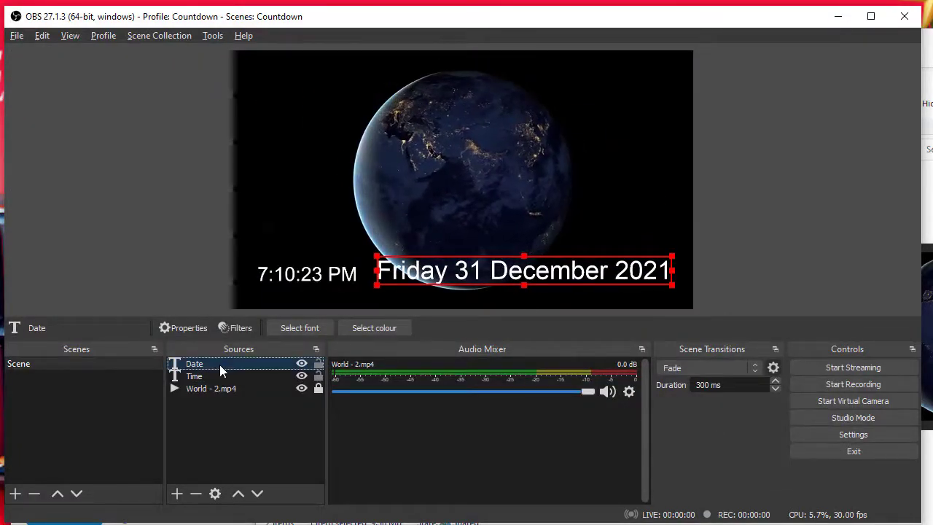
Right-align the Date text in its properties
{"action": "double_click", "coordinate": [223, 366]}
{"action": "left_click_drag", "start_coordinate": [548, 64], "coordinate": [580, 41]}
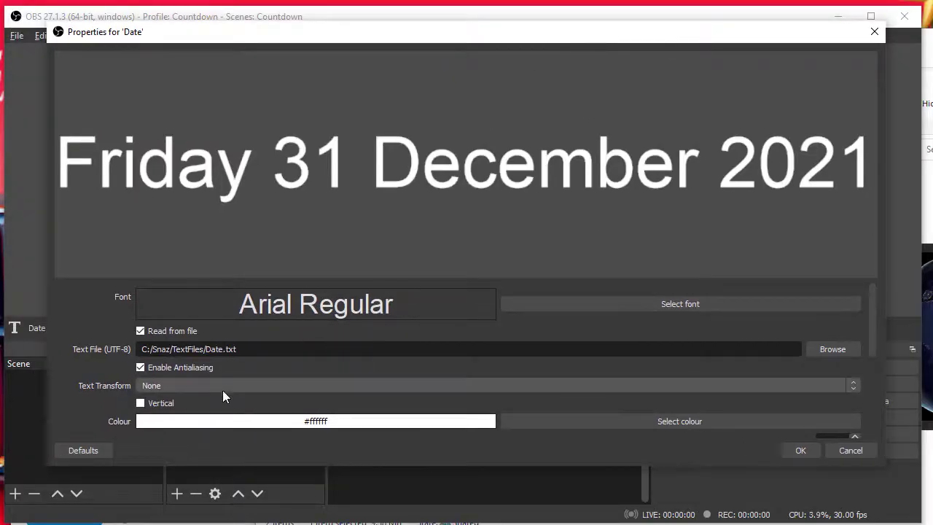
{"action": "scroll", "coordinate": [99, 377], "scroll_direction": "down", "scroll_amount": 3}
{"action": "left_click", "coordinate": [158, 387]}
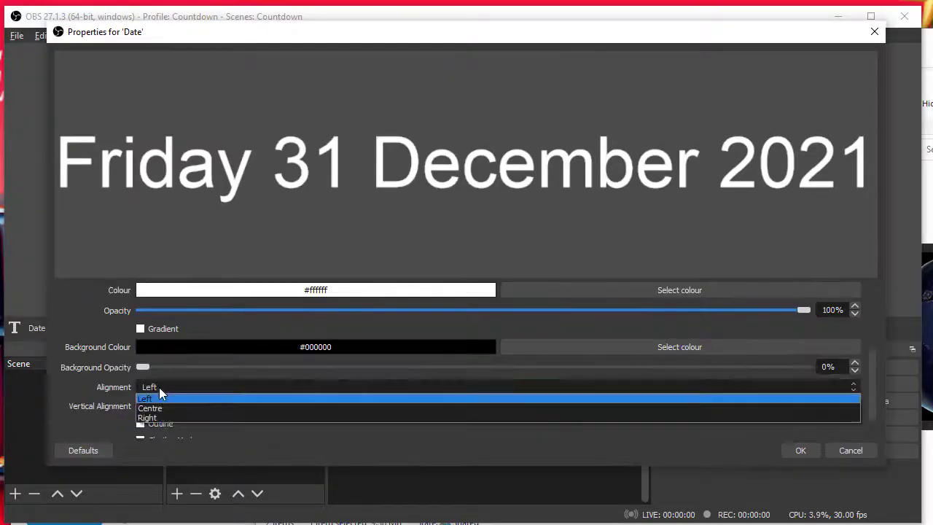
{"action": "left_click", "coordinate": [163, 414]}
{"action": "scroll", "coordinate": [109, 404], "scroll_direction": "down", "scroll_amount": 1}
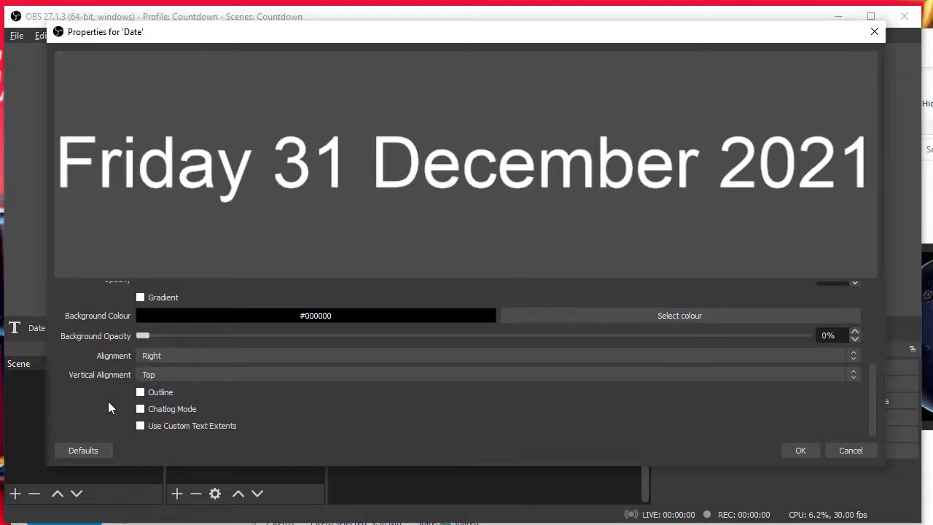
{"action": "scroll", "coordinate": [809, 386], "scroll_direction": "up", "scroll_amount": 4}
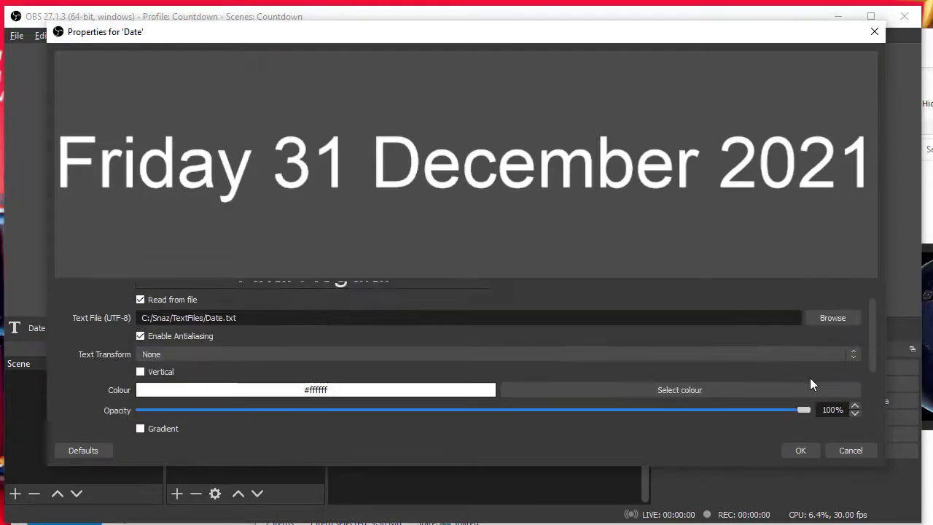
{"action": "scroll", "coordinate": [741, 344], "scroll_direction": "up", "scroll_amount": 1}
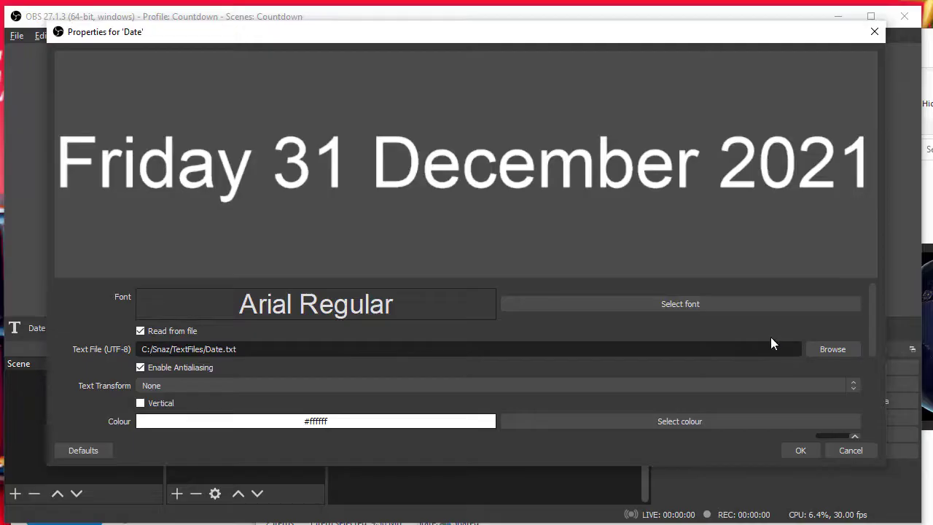
Shrink the date font to 40 and position it at the lower right
{"action": "left_click", "coordinate": [740, 305]}
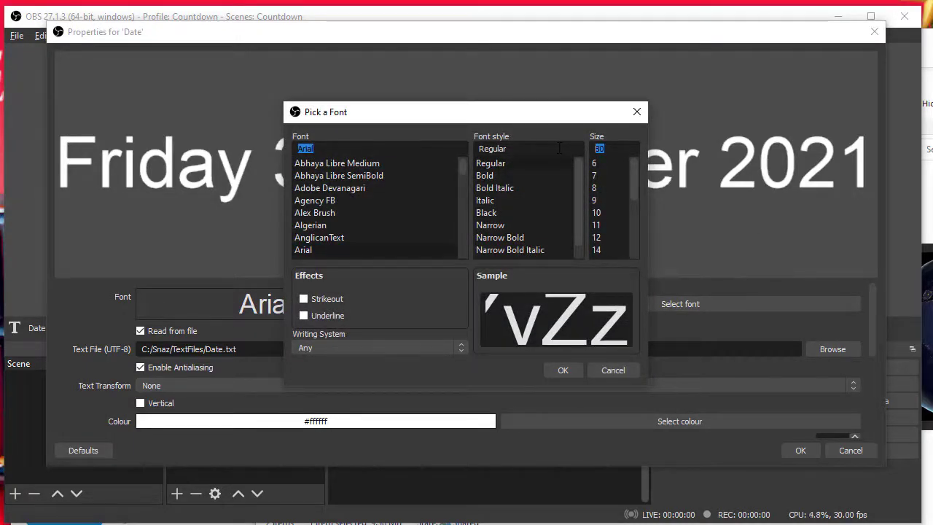
{"action": "type", "text": "40"}
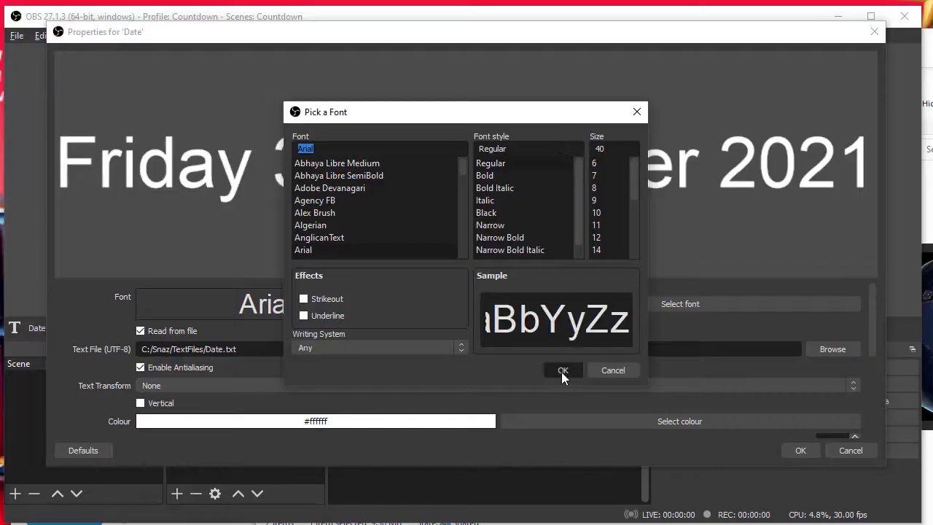
{"action": "left_click", "coordinate": [562, 370]}
{"action": "left_click", "coordinate": [800, 446]}
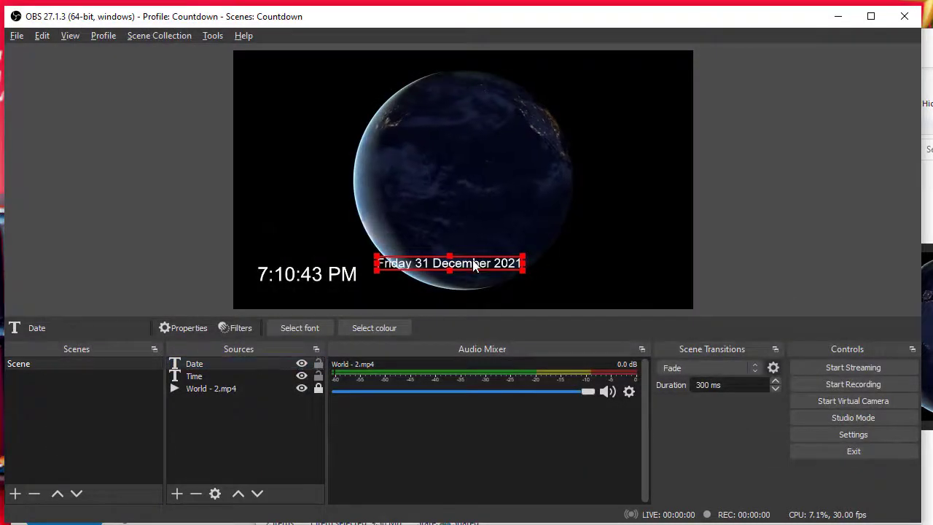
{"action": "left_click_drag", "start_coordinate": [474, 263], "coordinate": [624, 271]}
{"action": "left_click", "coordinate": [284, 440]}
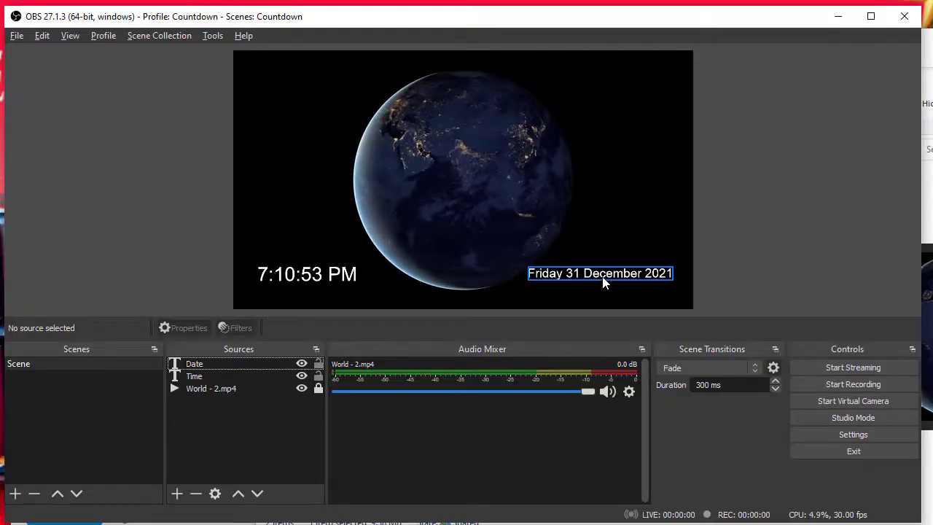
{"action": "left_click_drag", "start_coordinate": [611, 281], "coordinate": [621, 271]}
Add a Text (GDI+) source named Countdown
{"action": "left_click", "coordinate": [293, 415]}
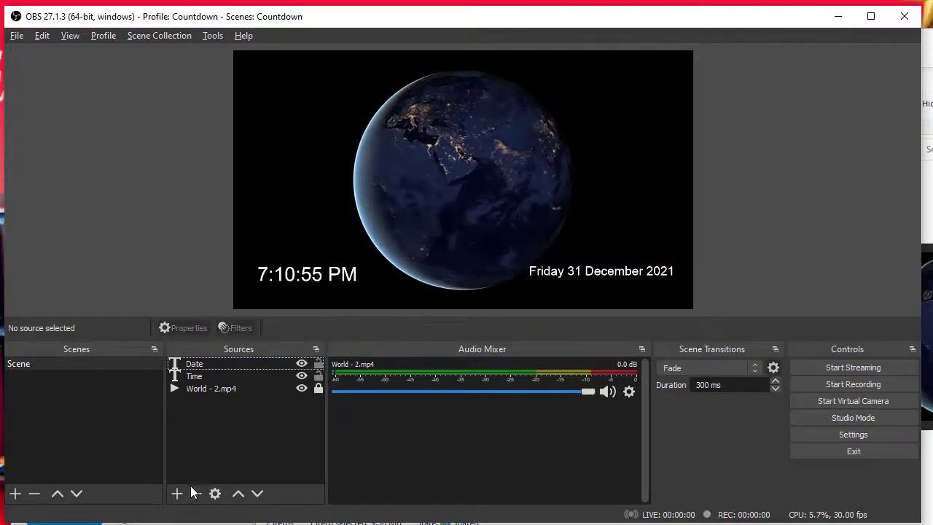
{"action": "left_click", "coordinate": [181, 496]}
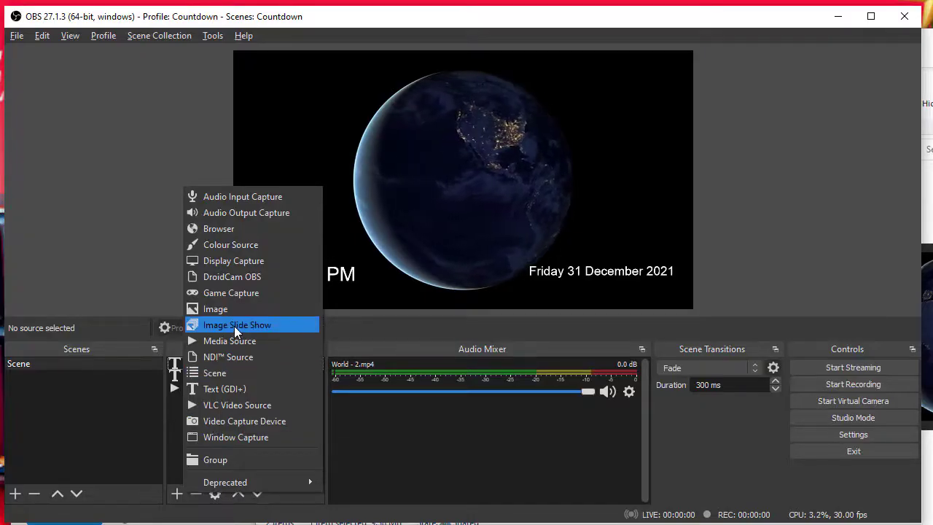
{"action": "left_click", "coordinate": [237, 392]}
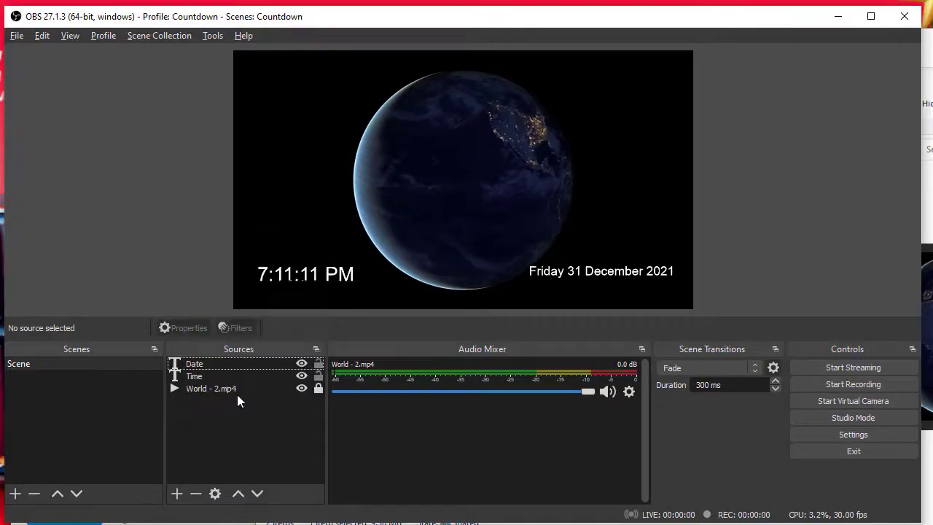
{"action": "type", "text": "Countdo"}
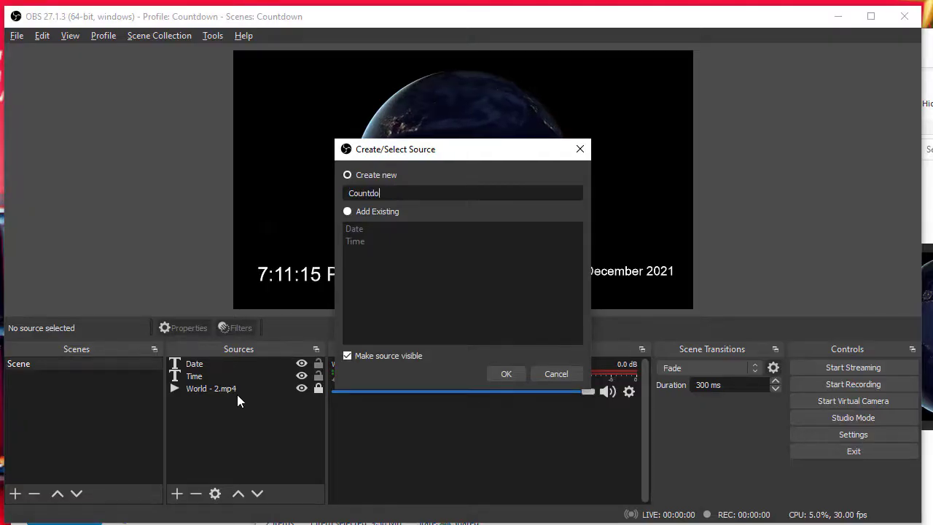
{"action": "type", "text": "wn"}
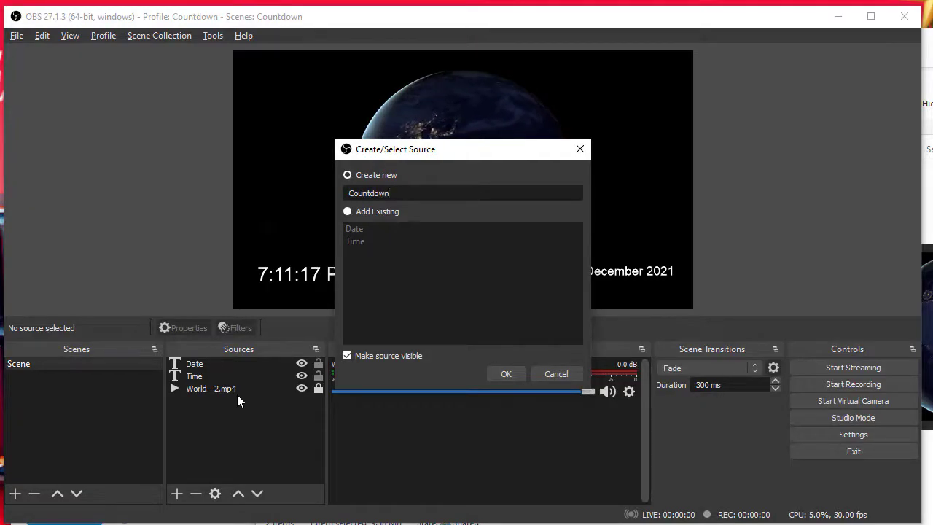
{"action": "left_click", "coordinate": [506, 375]}
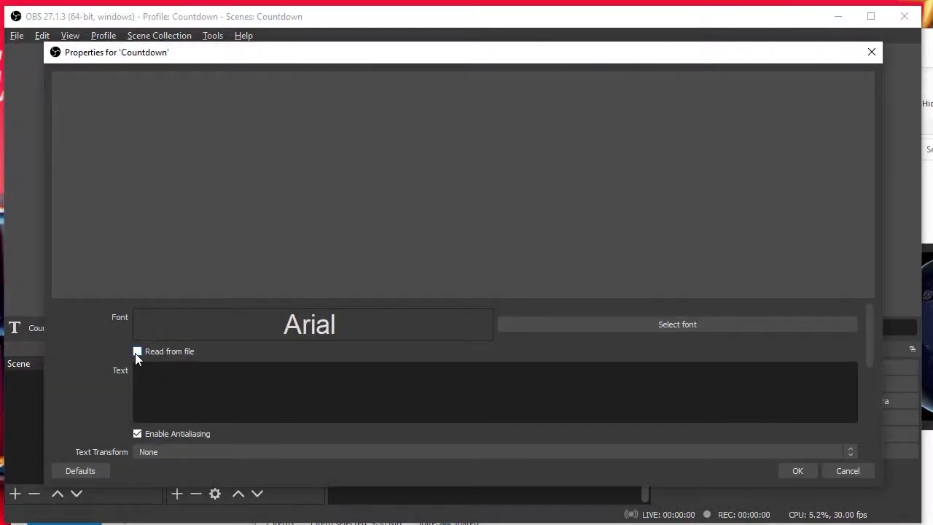
Set Countdown to read from file, pasting the C:/Snaz/TextFiles/Countdown.txt path from Snaz
{"action": "left_click", "coordinate": [137, 352]}
{"action": "key", "text": "alt+Tab"}
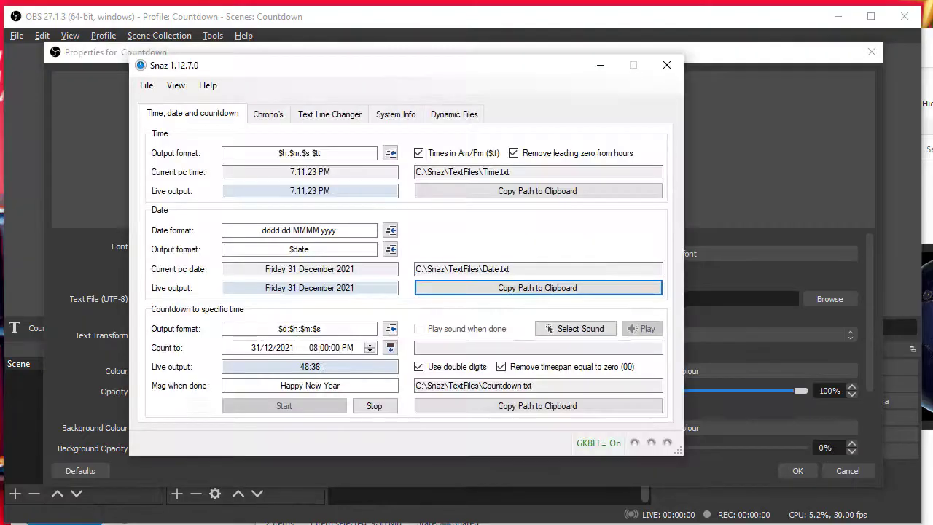
{"action": "left_click", "coordinate": [511, 411]}
{"action": "left_click", "coordinate": [676, 76]}
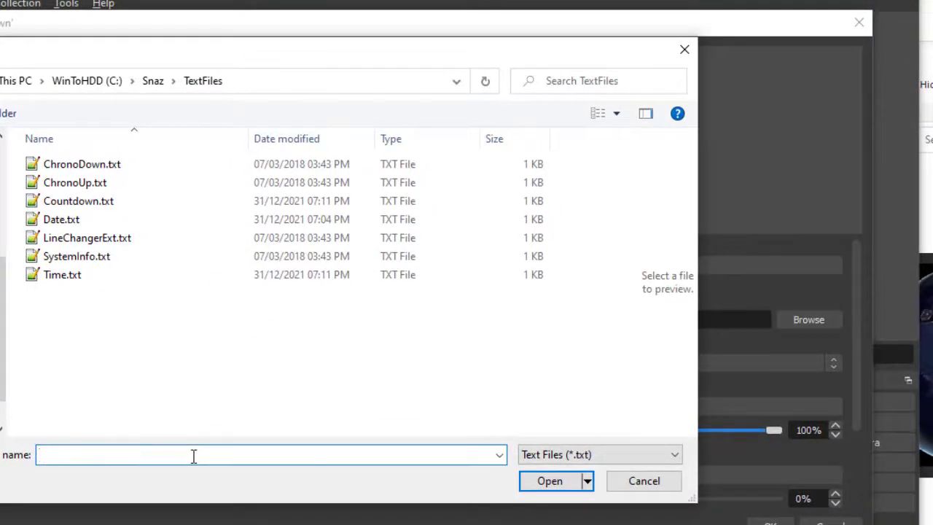
{"action": "type", "text": "C:\\Snaz\\TextFiles\\Countdown.txt"}
{"action": "left_click", "coordinate": [551, 481]}
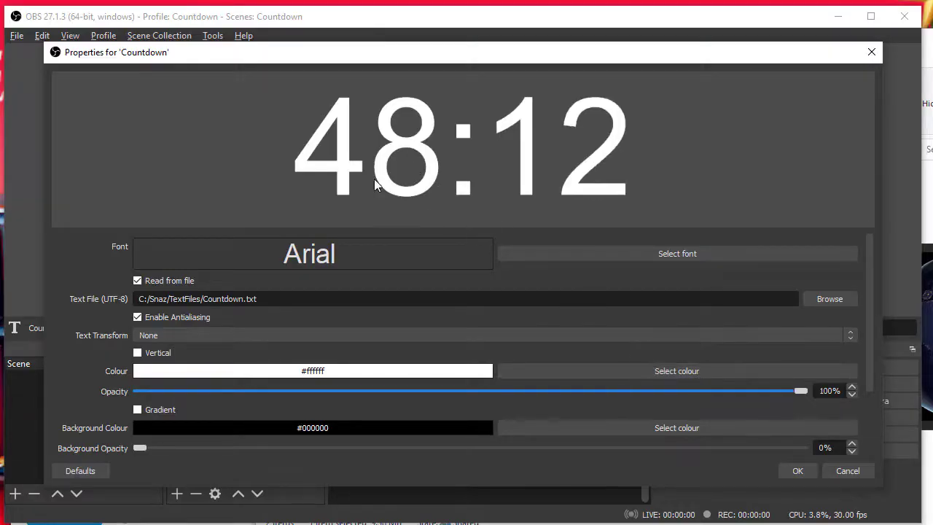
Make the countdown Arial Bold and drag it to the centre of the preview
{"action": "left_click", "coordinate": [570, 253]}
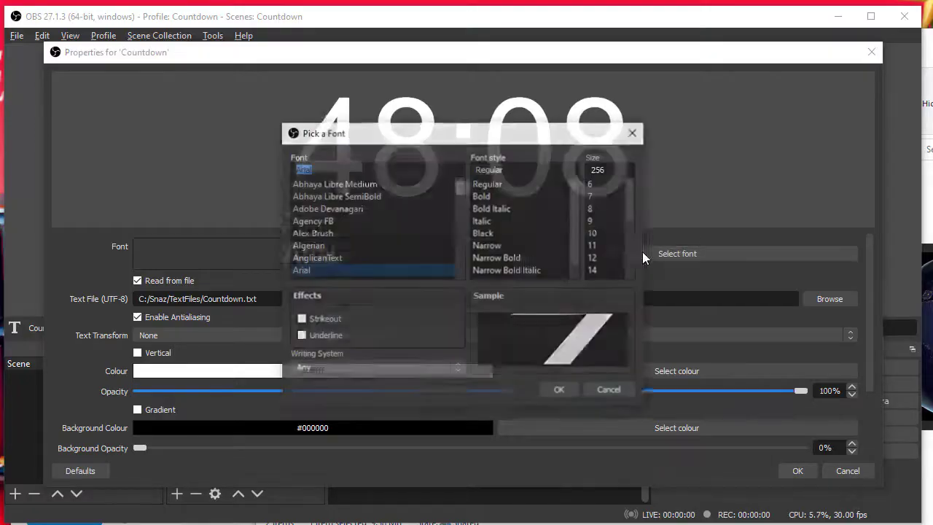
{"action": "left_click", "coordinate": [487, 194]}
{"action": "left_click", "coordinate": [558, 391]}
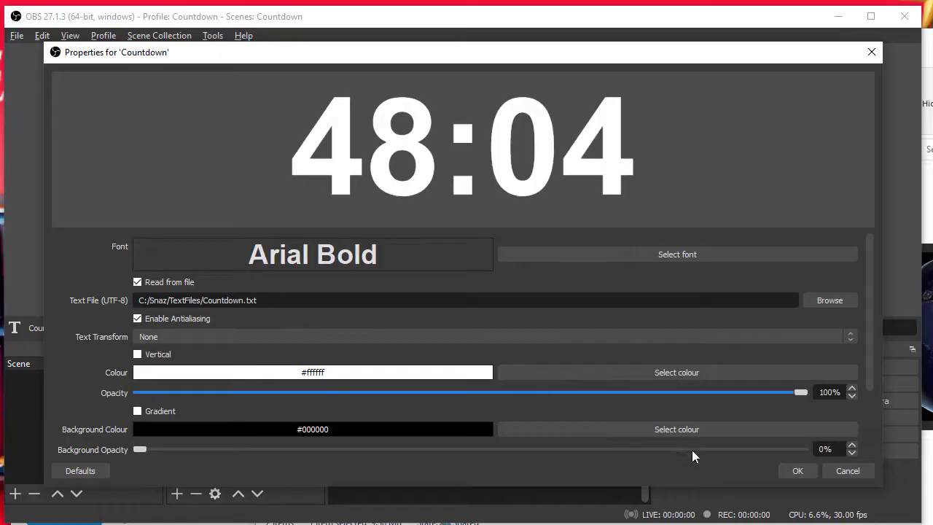
{"action": "left_click", "coordinate": [793, 471]}
{"action": "left_click_drag", "start_coordinate": [387, 129], "coordinate": [513, 172]}
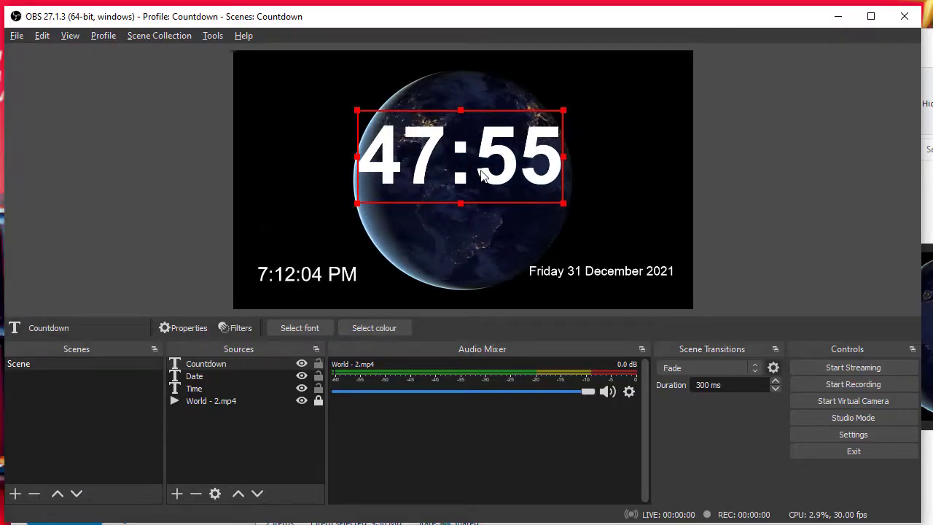
Make Snaz's countdown finish now so the text shows Happy New Year, and reposition it
{"action": "left_click_drag", "start_coordinate": [482, 170], "coordinate": [473, 201]}
{"action": "key", "text": "alt+Tab"}
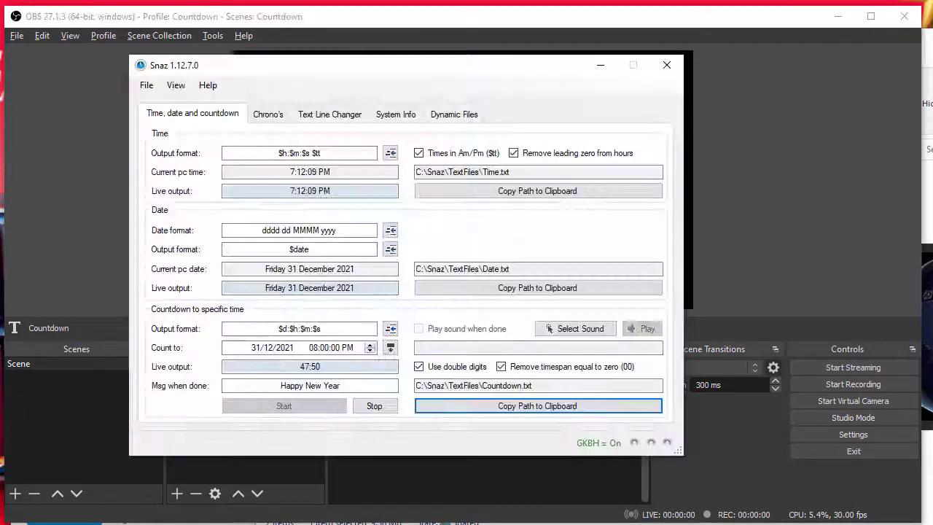
{"action": "left_click", "coordinate": [390, 349]}
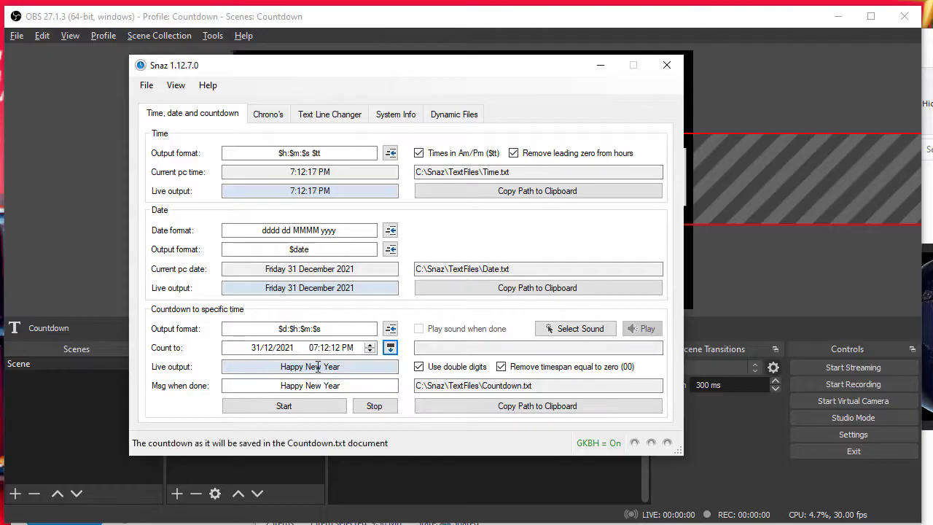
{"action": "left_click", "coordinate": [51, 271]}
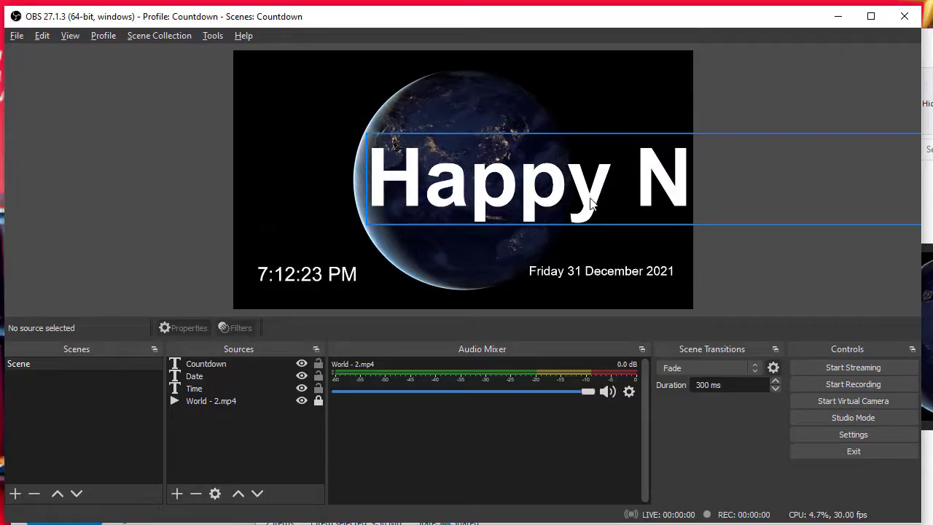
{"action": "left_click_drag", "start_coordinate": [662, 187], "coordinate": [471, 183]}
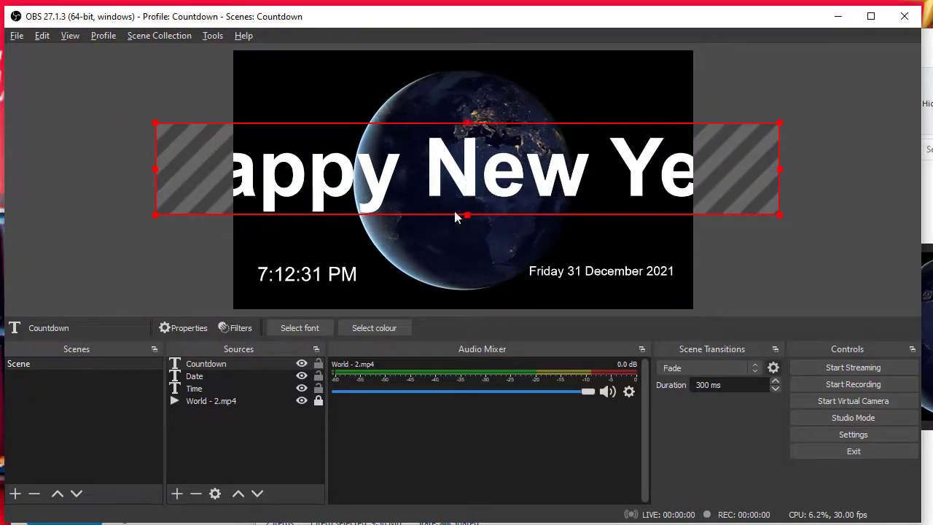
{"action": "double_click", "coordinate": [205, 366]}
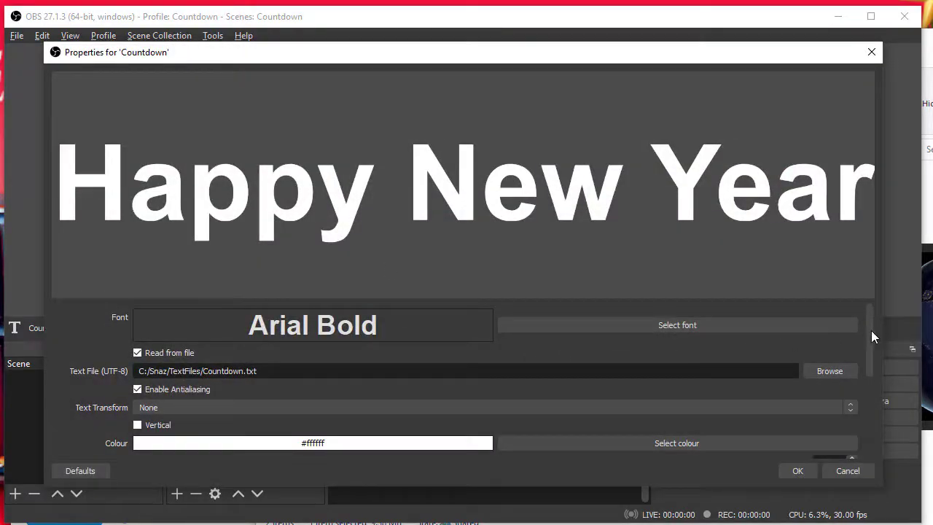
Enable 1280×720 custom text extents and centre the countdown horizontally and vertically
{"action": "left_click_drag", "start_coordinate": [872, 339], "coordinate": [877, 456]}
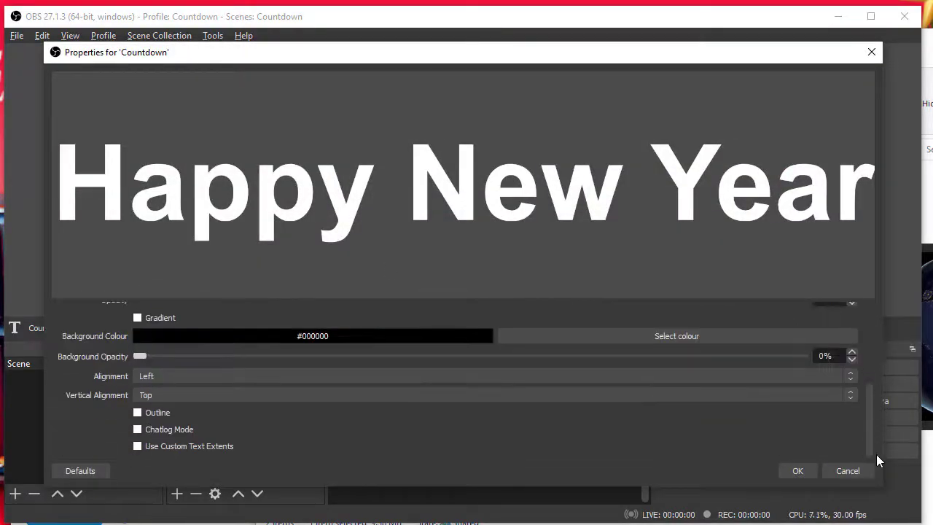
{"action": "left_click", "coordinate": [137, 446]}
{"action": "type", "text": "1280"}
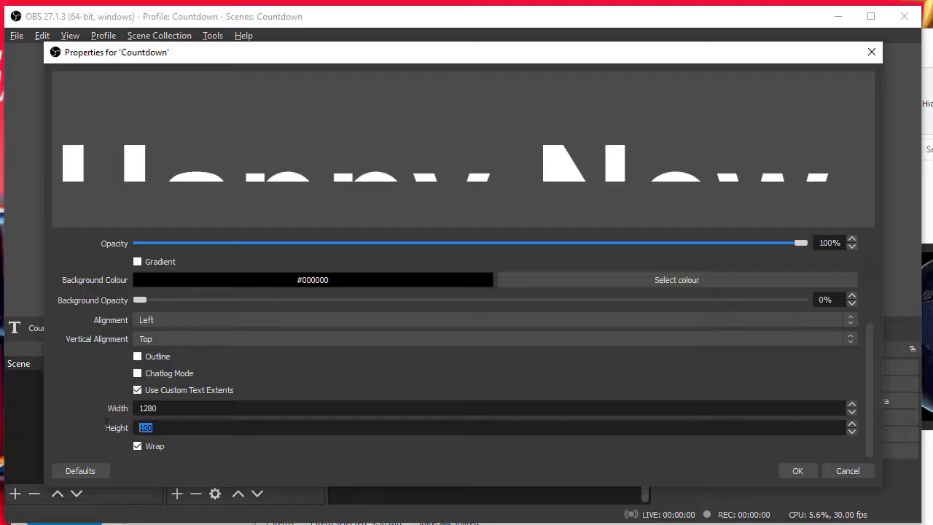
{"action": "type", "text": "720"}
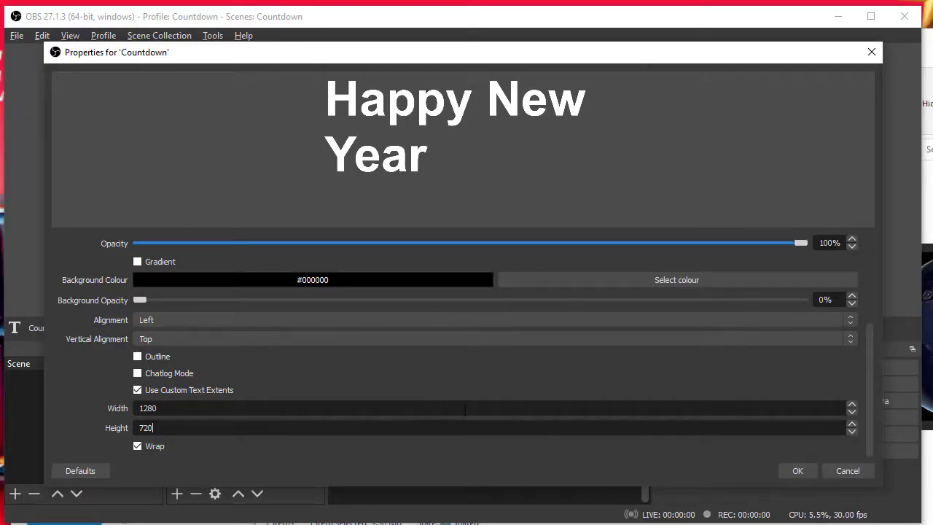
{"action": "left_click", "coordinate": [205, 318]}
{"action": "left_click", "coordinate": [197, 341]}
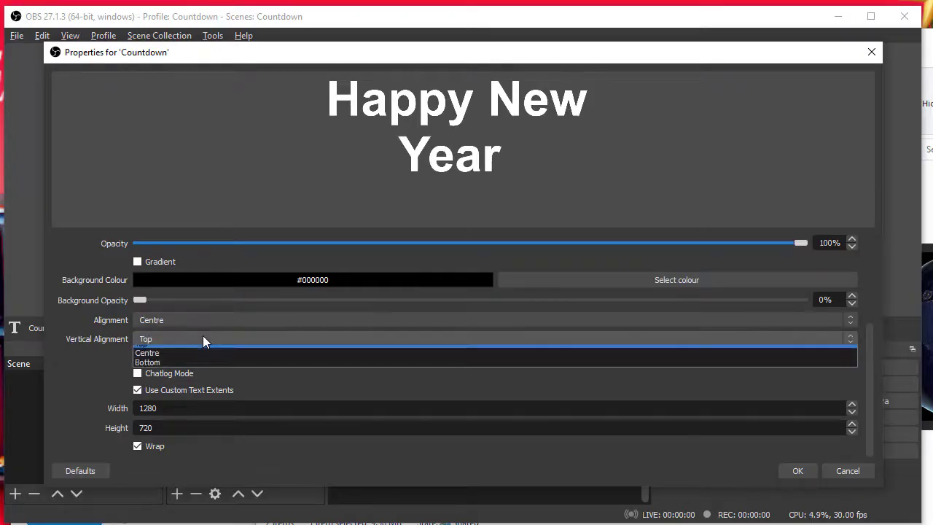
{"action": "left_click", "coordinate": [203, 336]}
{"action": "left_click", "coordinate": [207, 360]}
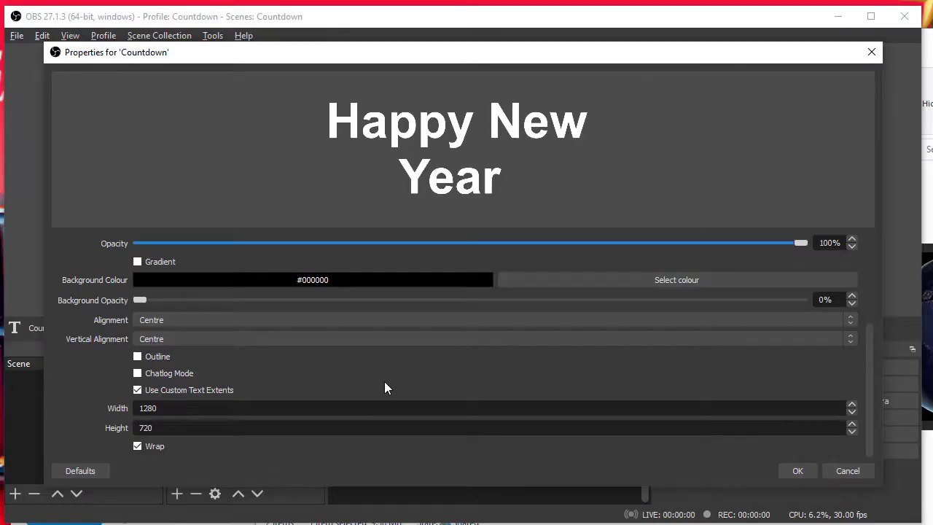
Apply the new text settings and move the Happy New Year text slightly up
{"action": "left_click", "coordinate": [789, 472]}
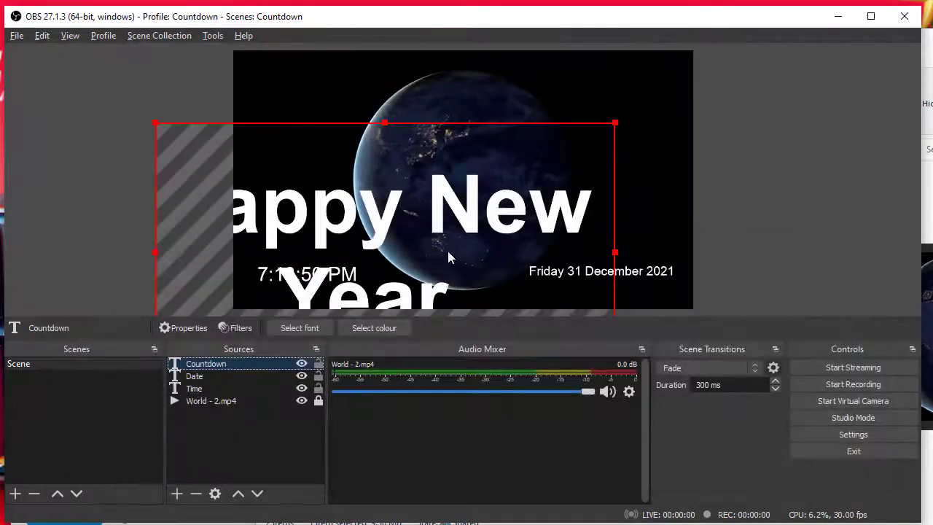
{"action": "left_click_drag", "start_coordinate": [384, 230], "coordinate": [385, 210]}
{"action": "right_click", "coordinate": [456, 173]}
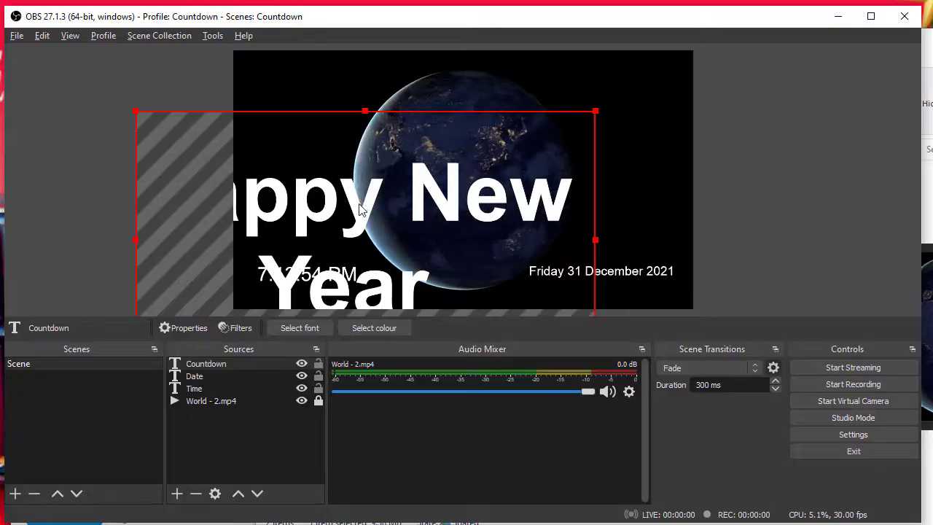
{"action": "right_click", "coordinate": [361, 209]}
{"action": "key", "text": "Escape"}
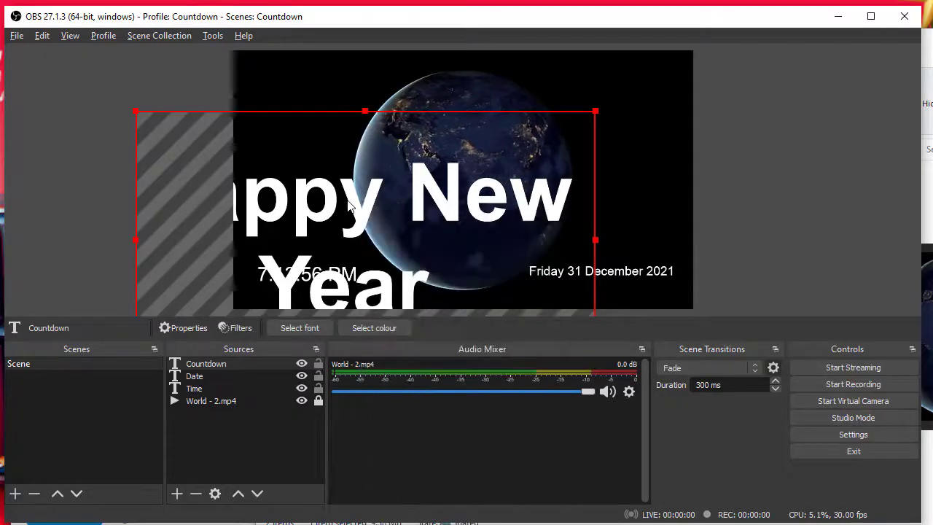
{"action": "right_click", "coordinate": [266, 118]}
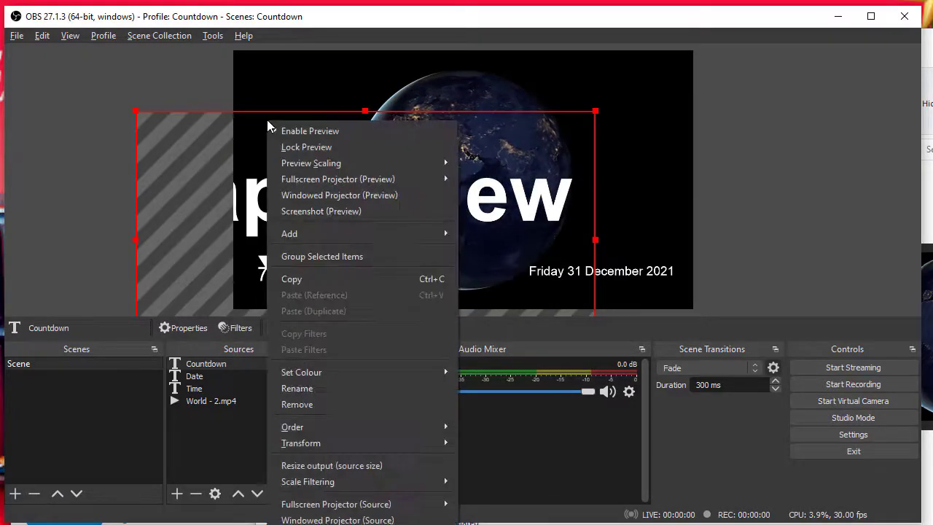
{"action": "mouse_move", "coordinate": [428, 444]}
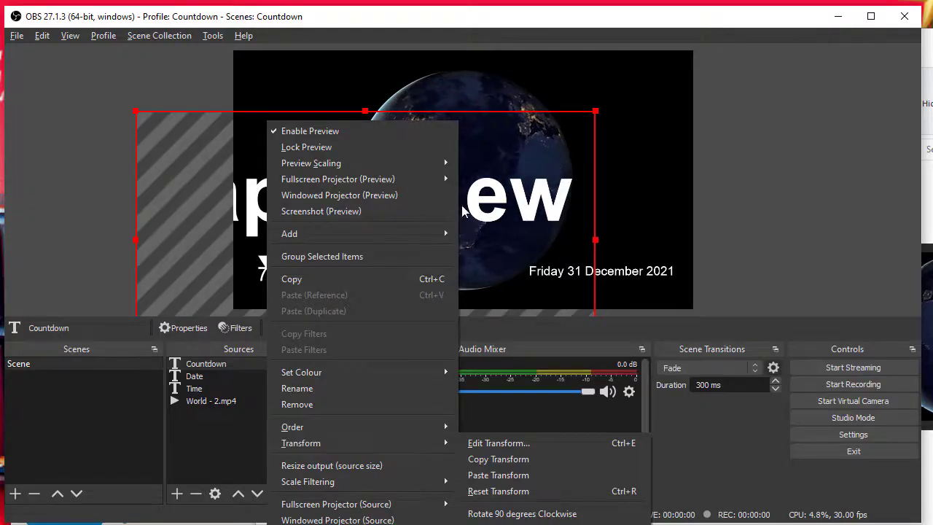
{"action": "key", "text": "Escape"}
{"action": "key", "text": "Escape"}
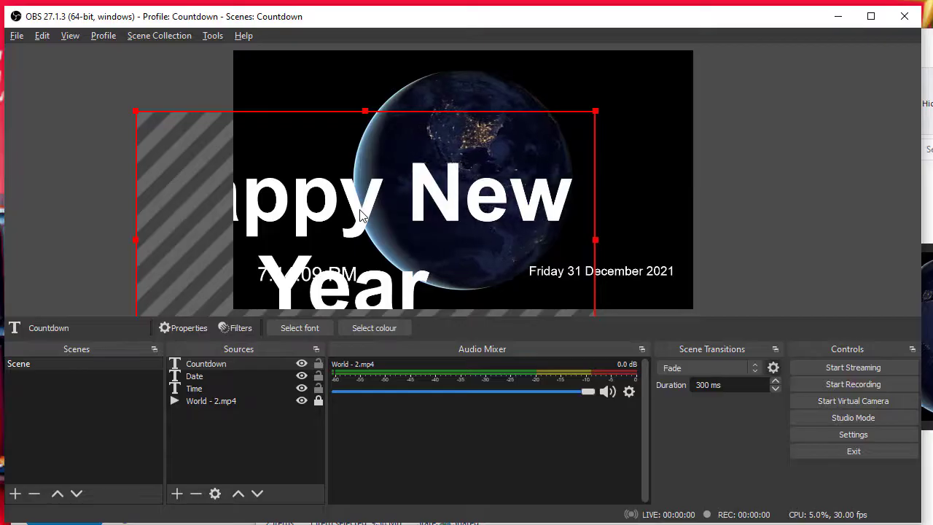
Fit the Countdown text to the canvas, shrink it, and centre it over the Earth video
{"action": "key", "text": "ctrl+d"}
{"action": "left_click", "coordinate": [719, 152]}
{"action": "left_click", "coordinate": [591, 155]}
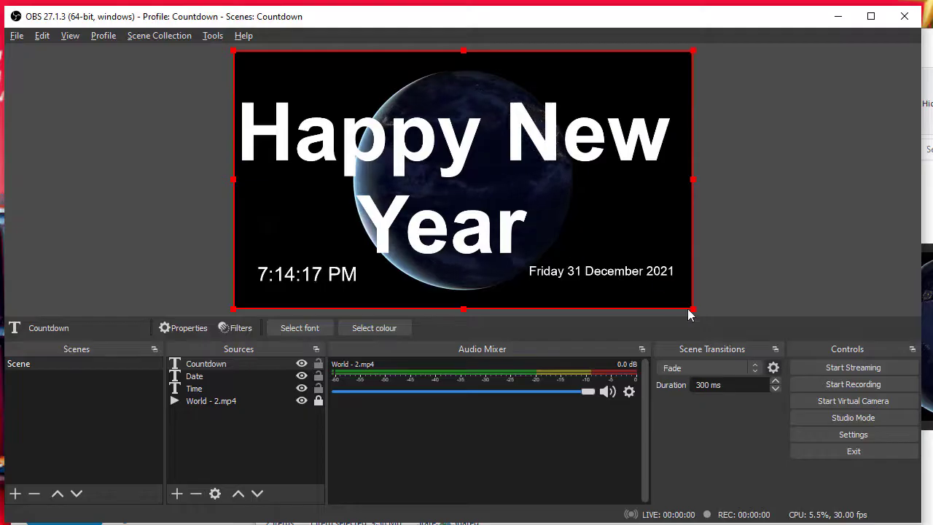
{"action": "left_click_drag", "start_coordinate": [691, 310], "coordinate": [620, 268]}
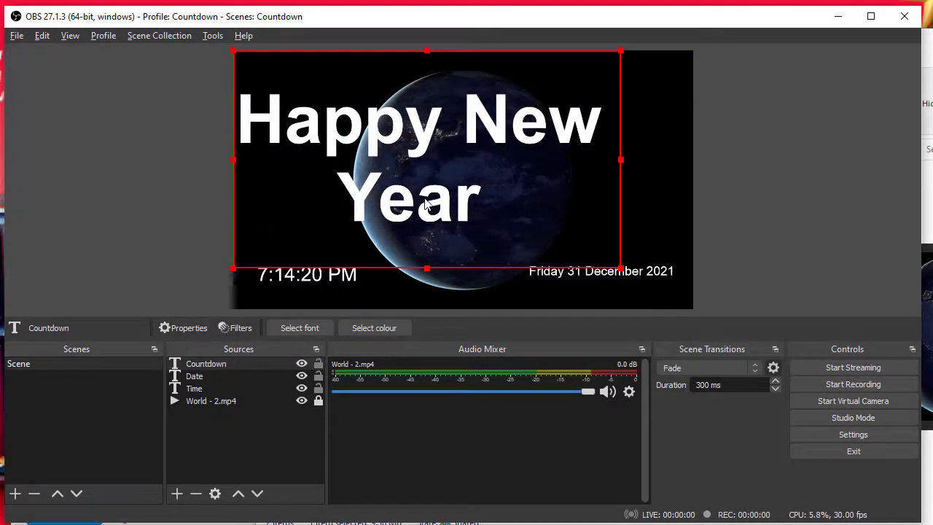
{"action": "key", "text": "ctrl+d"}
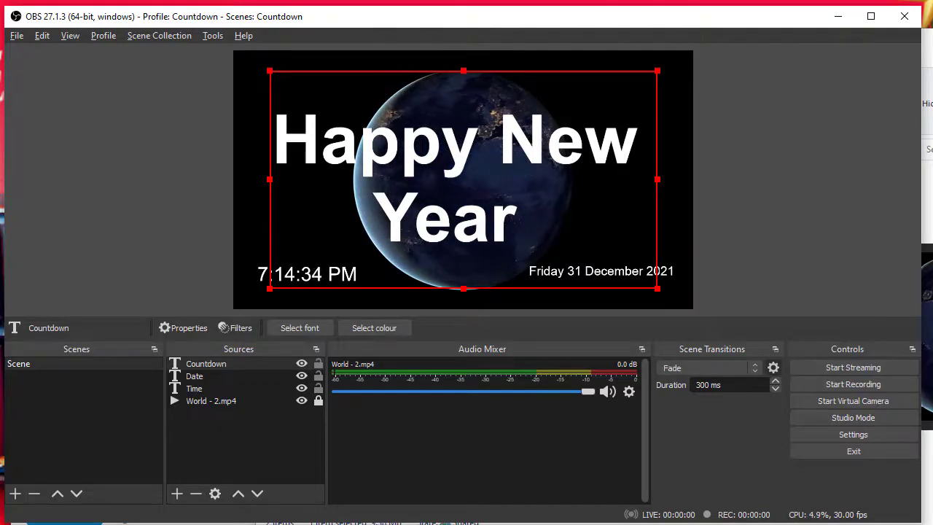
{"action": "key", "text": "alt+Tab"}
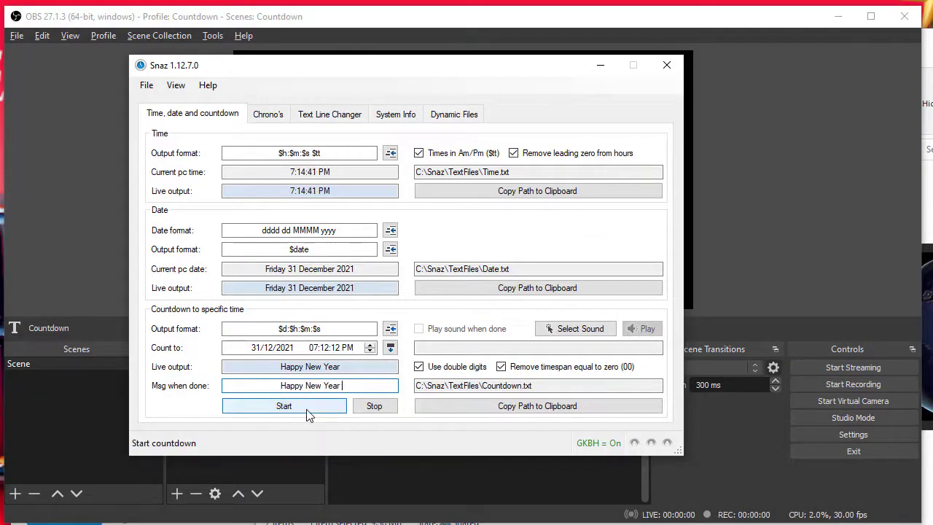
Nudge the centred Countdown text one pixel right and down, then return to Snaz
{"action": "left_click", "coordinate": [92, 277]}
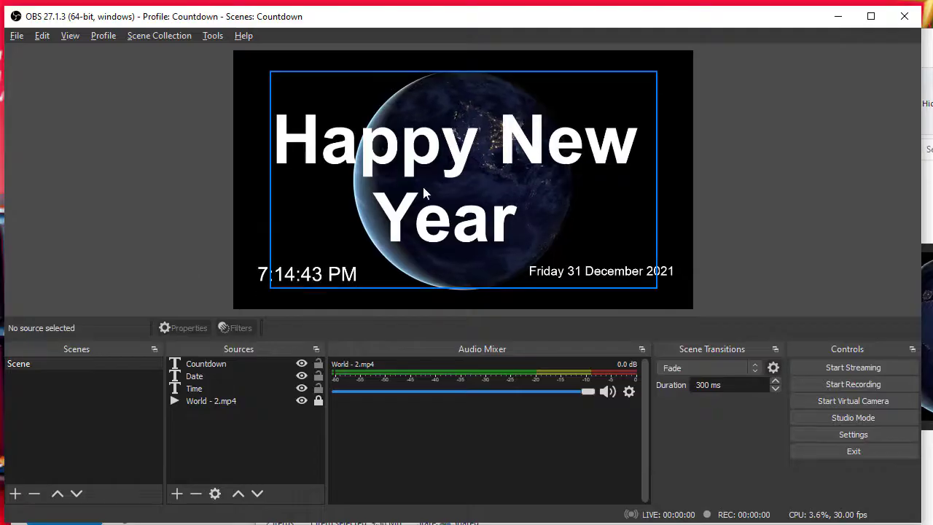
{"action": "left_click", "coordinate": [420, 229]}
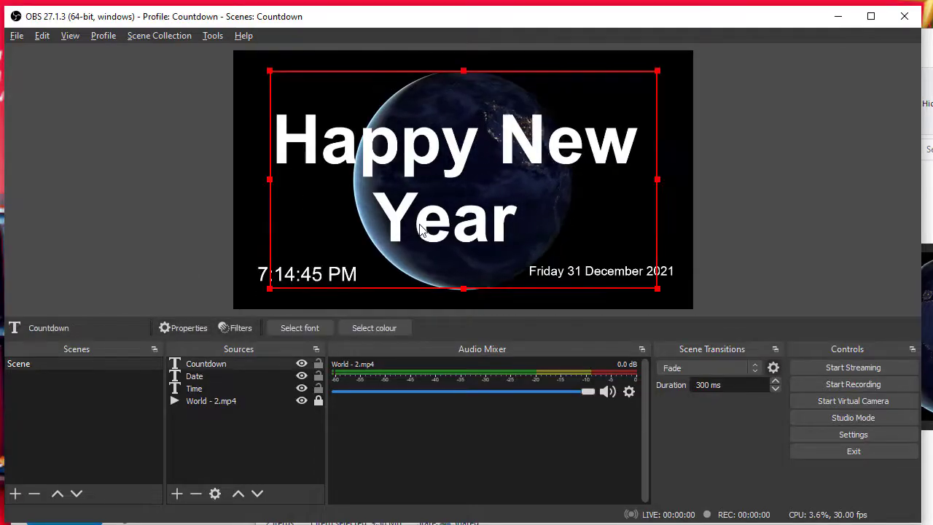
{"action": "left_click_drag", "start_coordinate": [494, 209], "coordinate": [495, 210]}
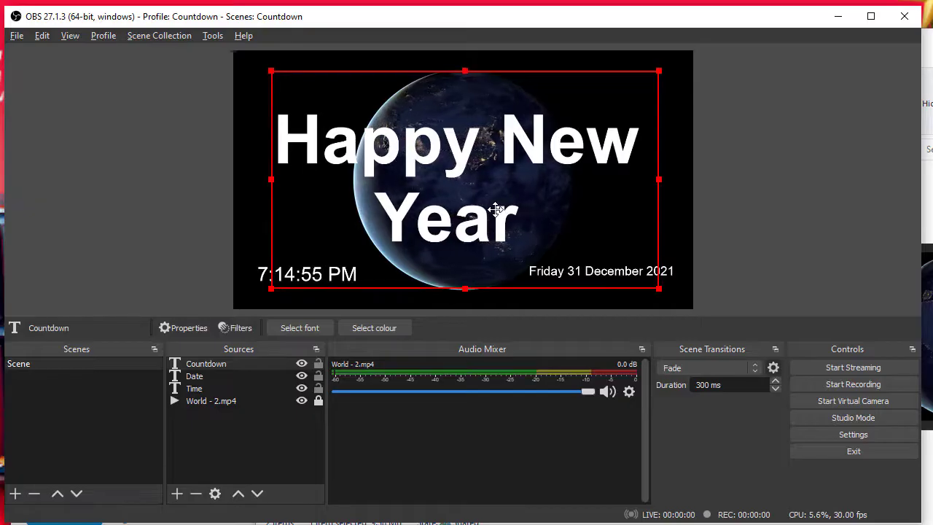
{"action": "left_click", "coordinate": [697, 202]}
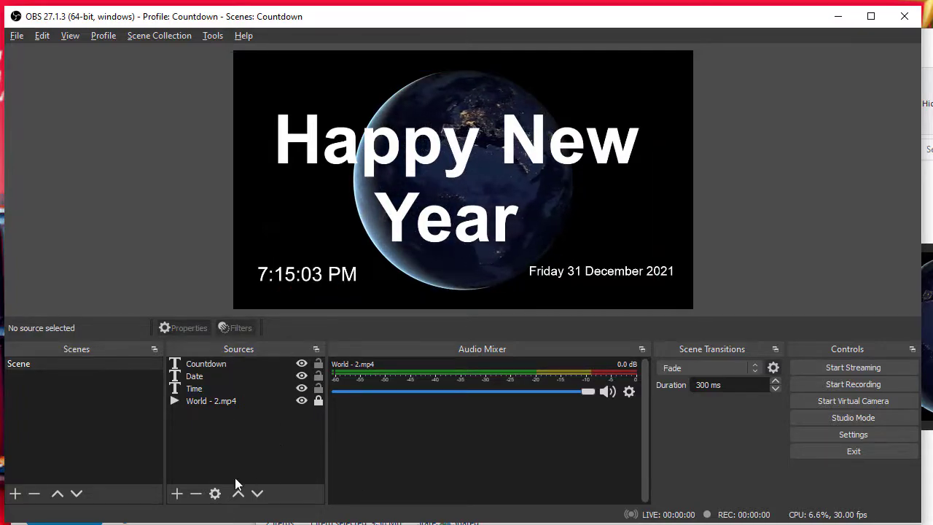
{"action": "key", "text": "alt+Tab"}
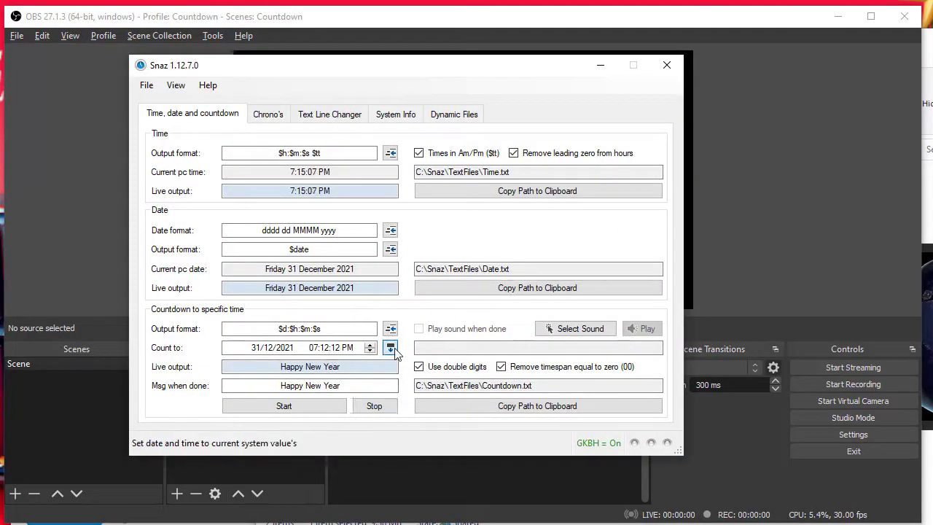
Start the Snaz test countdown and move the Snaz window off the OBS preview
{"action": "left_click", "coordinate": [307, 410]}
{"action": "left_click_drag", "start_coordinate": [452, 68], "coordinate": [64, 77]}
{"action": "left_click", "coordinate": [461, 184]}
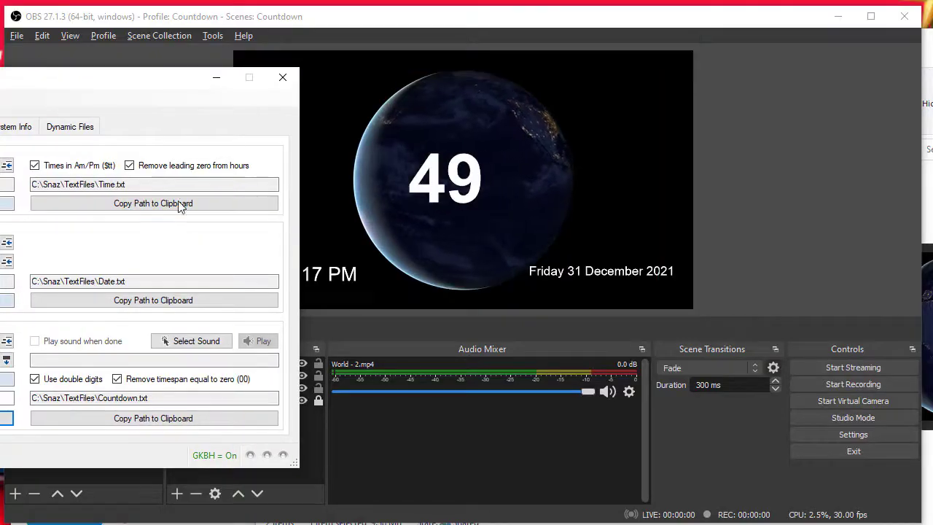
{"action": "left_click_drag", "start_coordinate": [2, 86], "coordinate": [820, 84]}
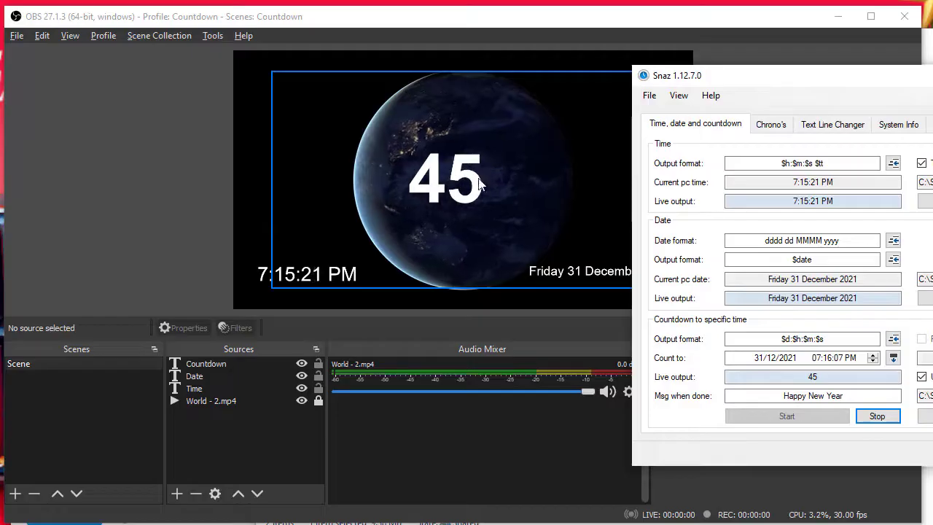
{"action": "left_click_drag", "start_coordinate": [718, 83], "coordinate": [617, 274]}
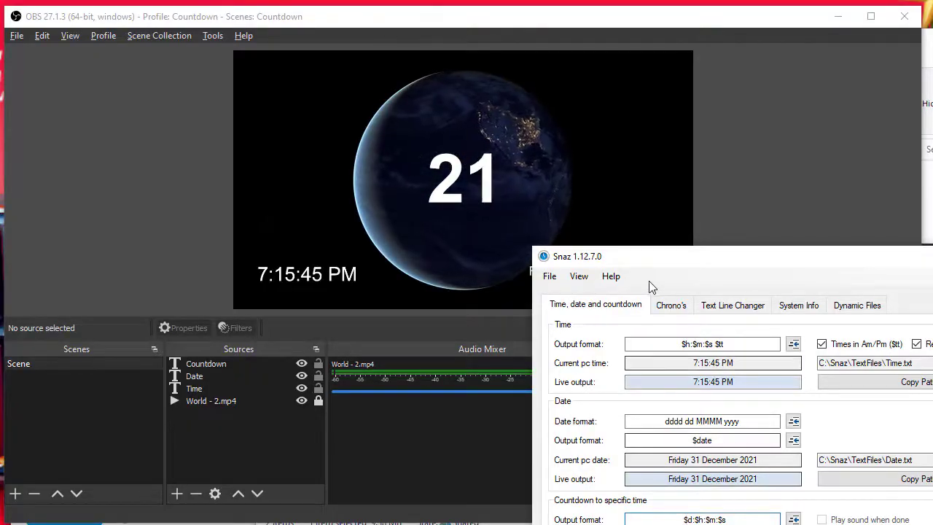
{"action": "left_click_drag", "start_coordinate": [662, 260], "coordinate": [607, 248]}
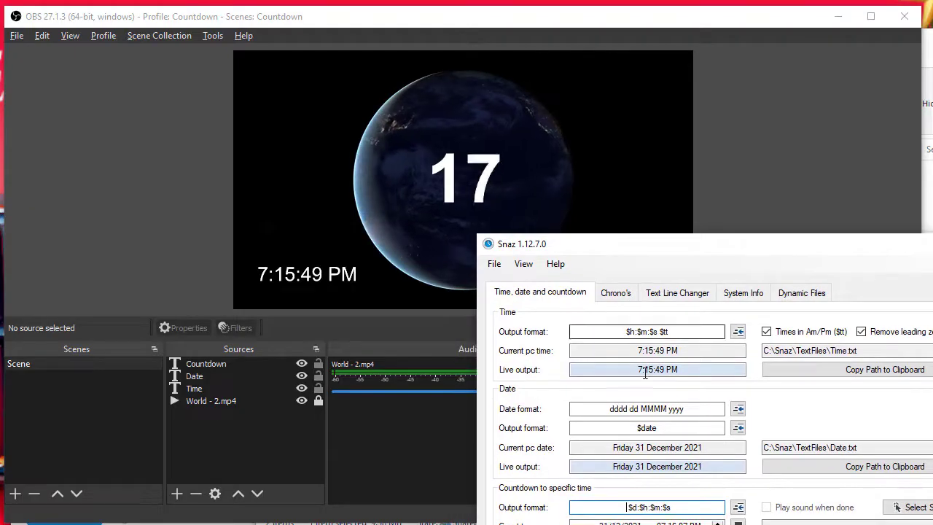
Raise the Snaz Count to hour from 07 to 08 and let the preview reach Happy New Year
{"action": "left_click_drag", "start_coordinate": [692, 248], "coordinate": [709, 234]}
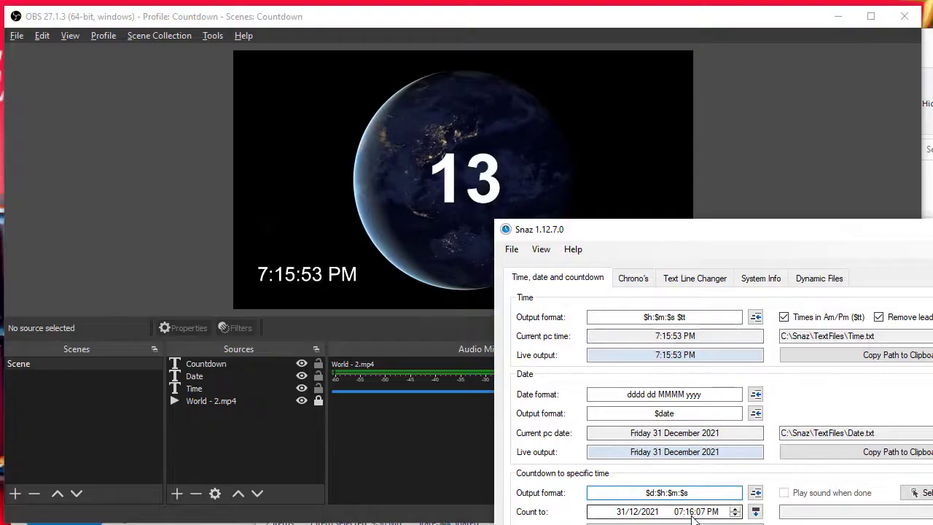
{"action": "left_click", "coordinate": [689, 513]}
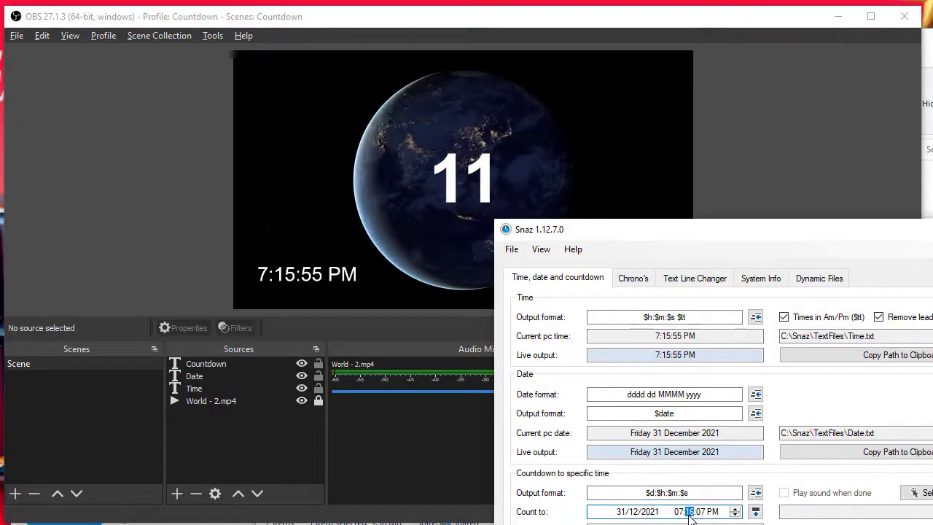
{"action": "left_click", "coordinate": [679, 513]}
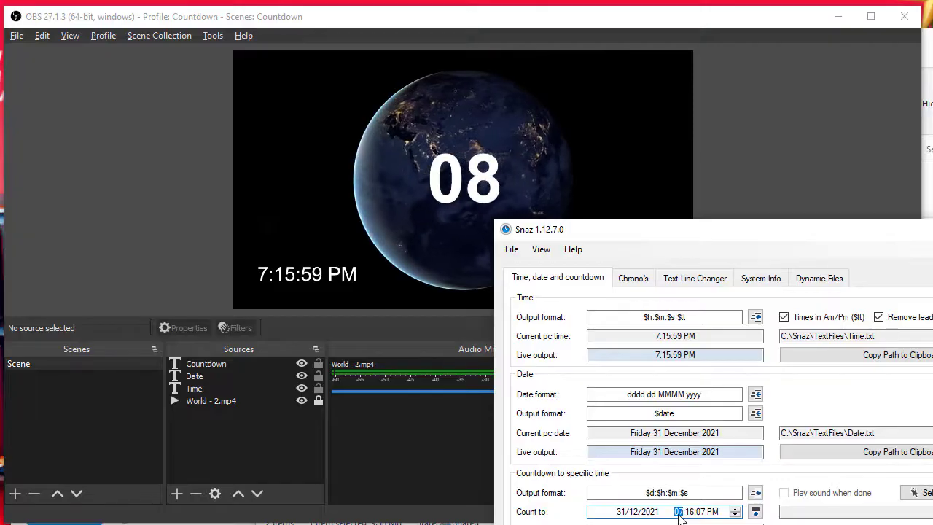
{"action": "key", "text": "Up"}
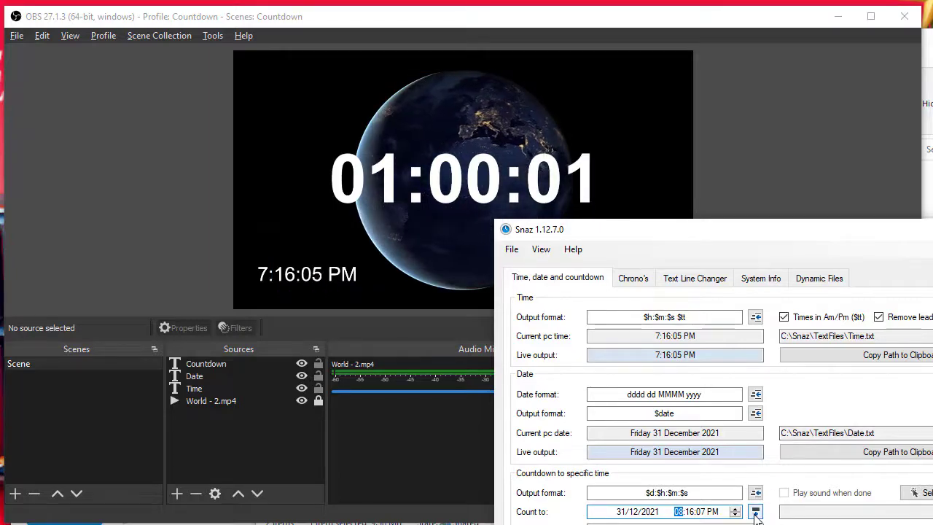
{"action": "left_click_drag", "start_coordinate": [598, 237], "coordinate": [532, 276]}
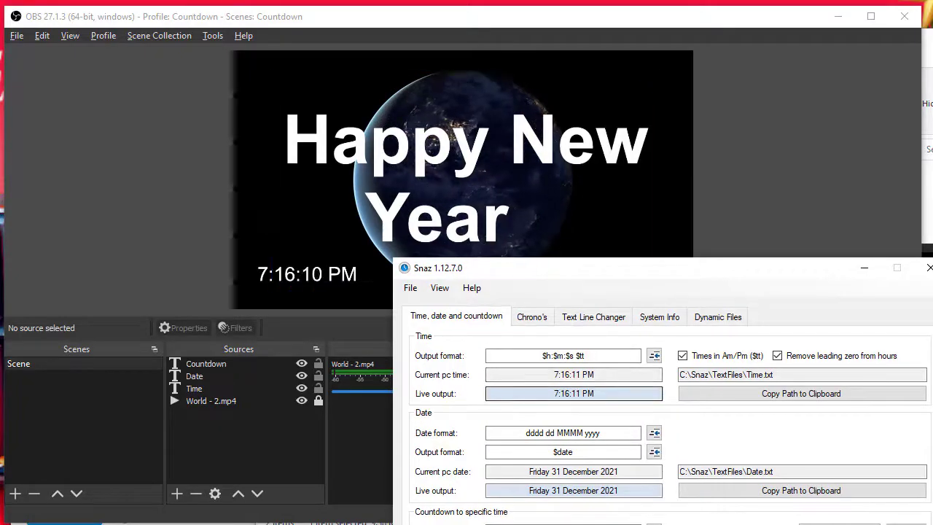
Switch the Snaz target to 01/01/2022 12:00:00 AM, start it, and minimise Snaz
{"action": "left_click_drag", "start_coordinate": [581, 266], "coordinate": [424, 38]}
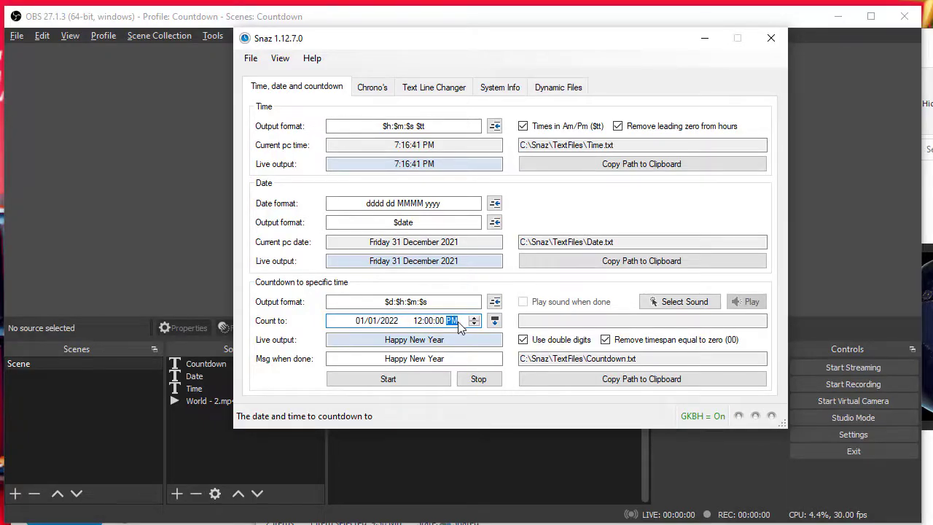
{"action": "key", "text": "Down"}
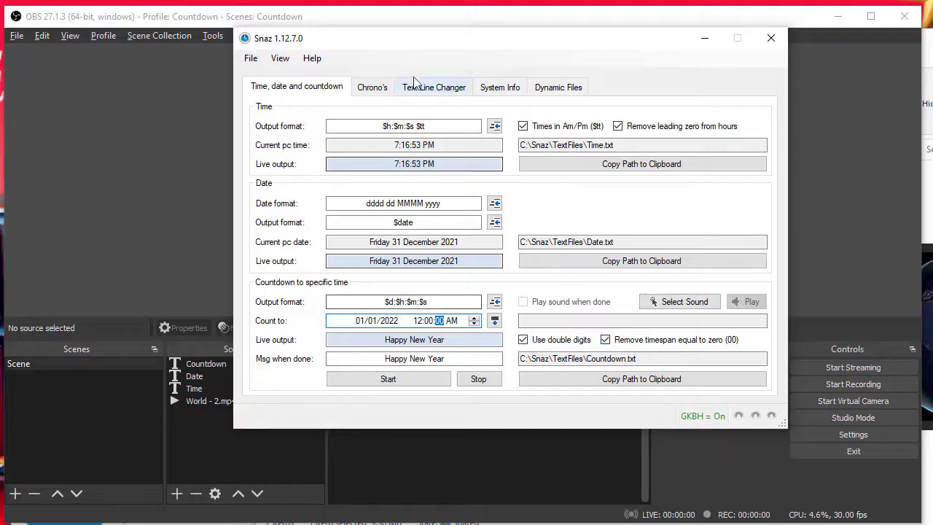
{"action": "left_click_drag", "start_coordinate": [430, 48], "coordinate": [489, 107]}
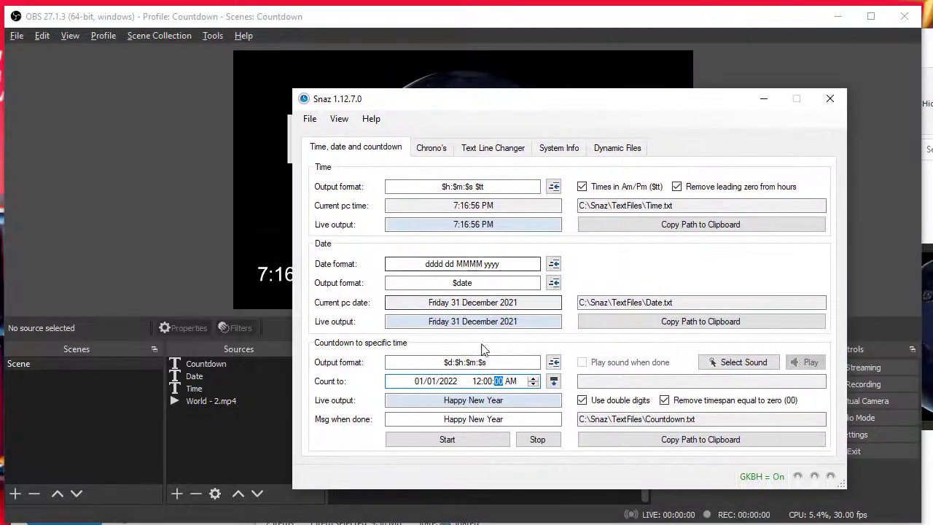
{"action": "left_click", "coordinate": [453, 444]}
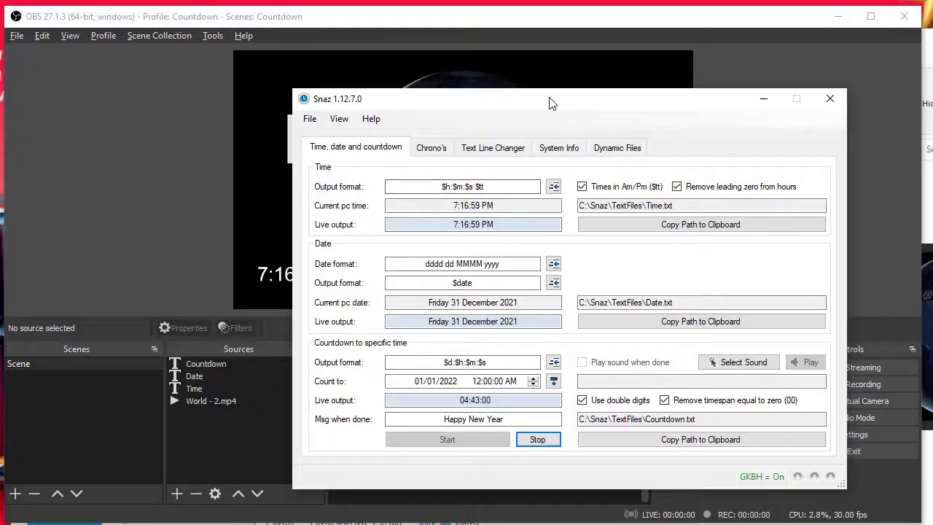
{"action": "left_click_drag", "start_coordinate": [552, 100], "coordinate": [519, 279]}
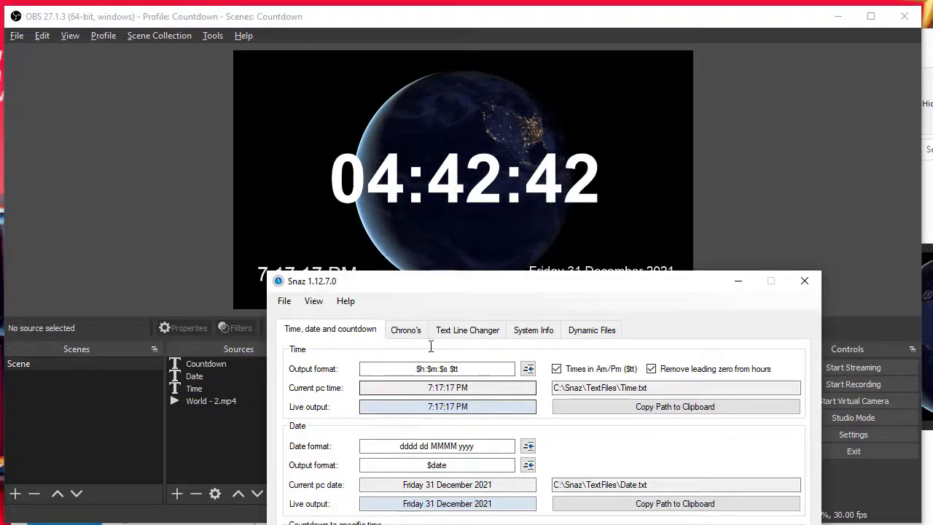
{"action": "left_click_drag", "start_coordinate": [485, 283], "coordinate": [400, 205]}
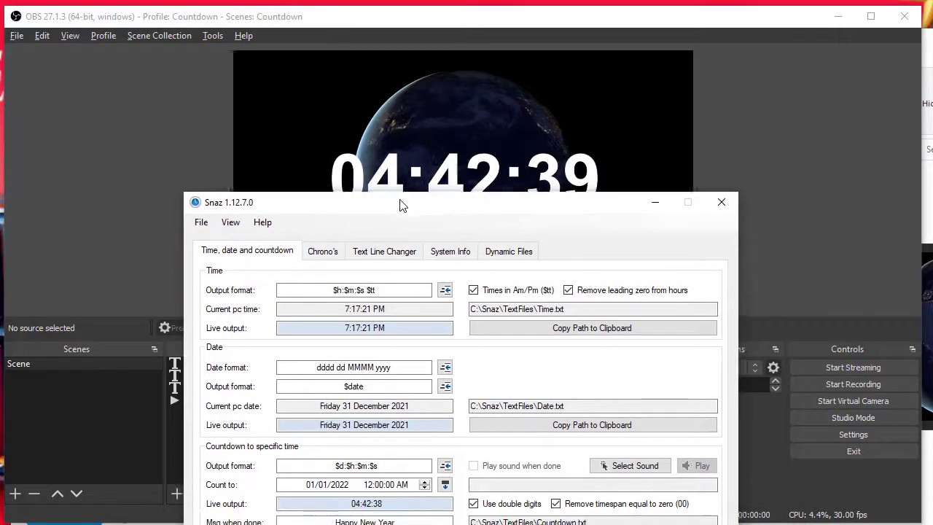
{"action": "left_click", "coordinate": [656, 202]}
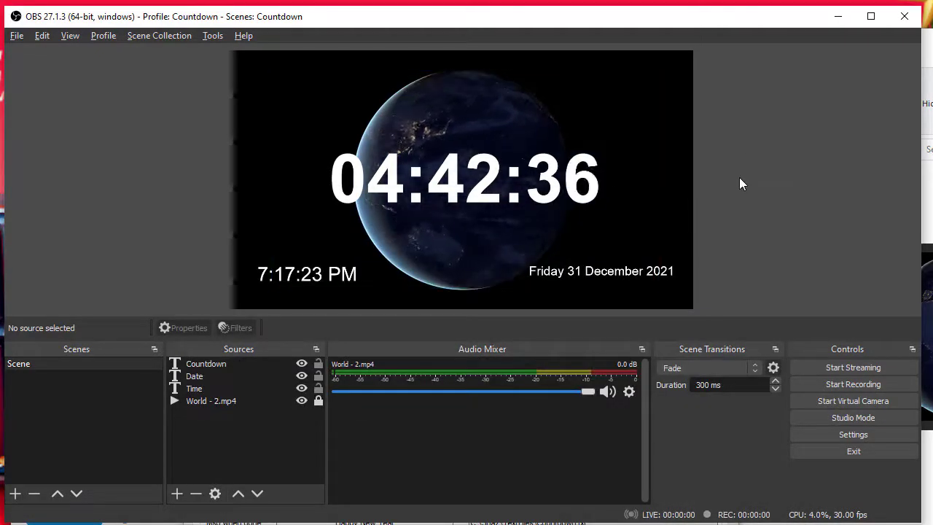